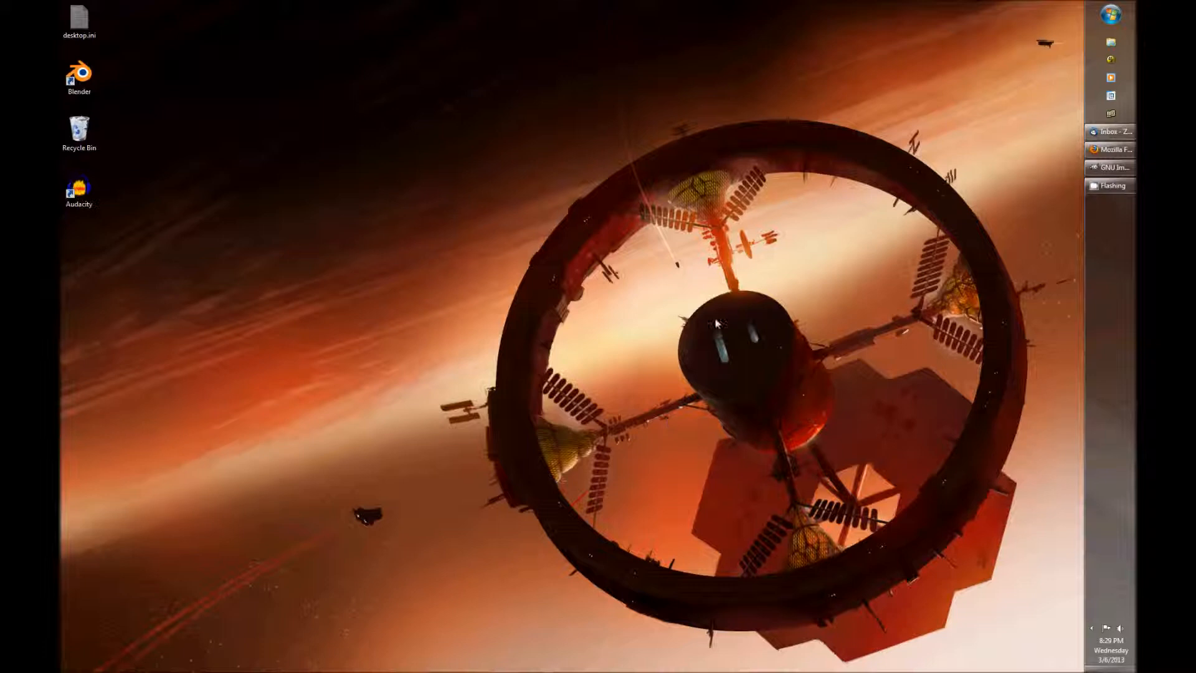
Step: Switch to GIMP and open Chrysiridia_rhipheus_MHNT.jpg from the Blog folder inside the personal user folder on the shares network drive
click(1113, 169)
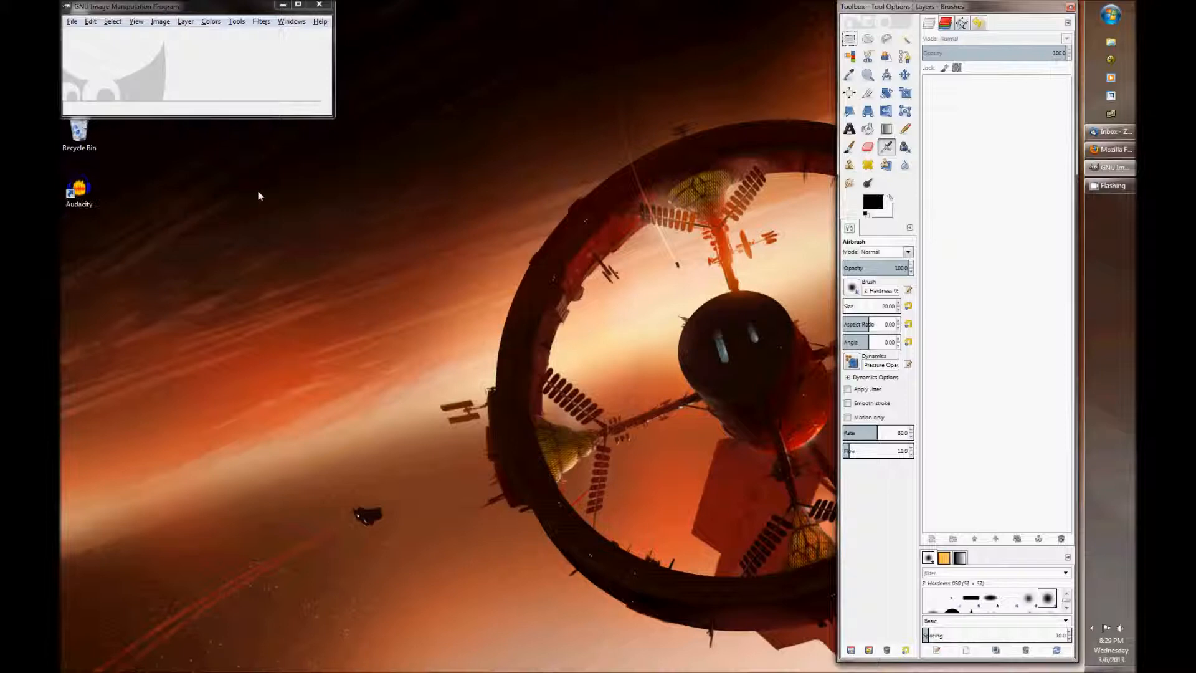
click(73, 21)
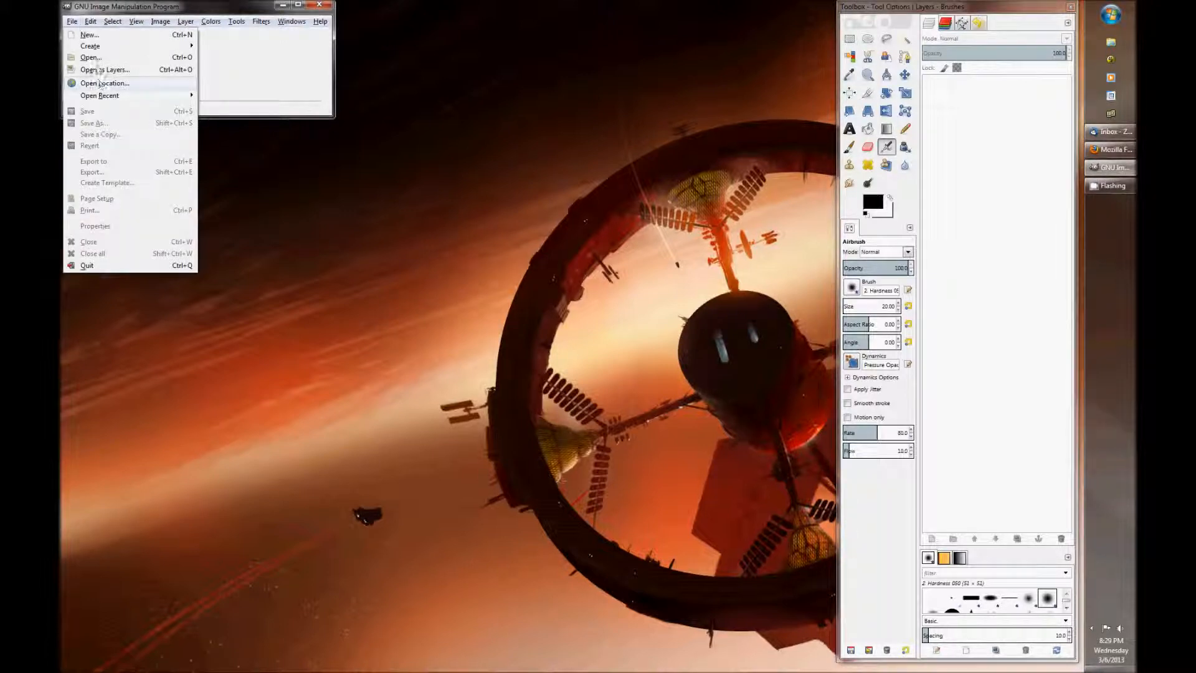
click(92, 57)
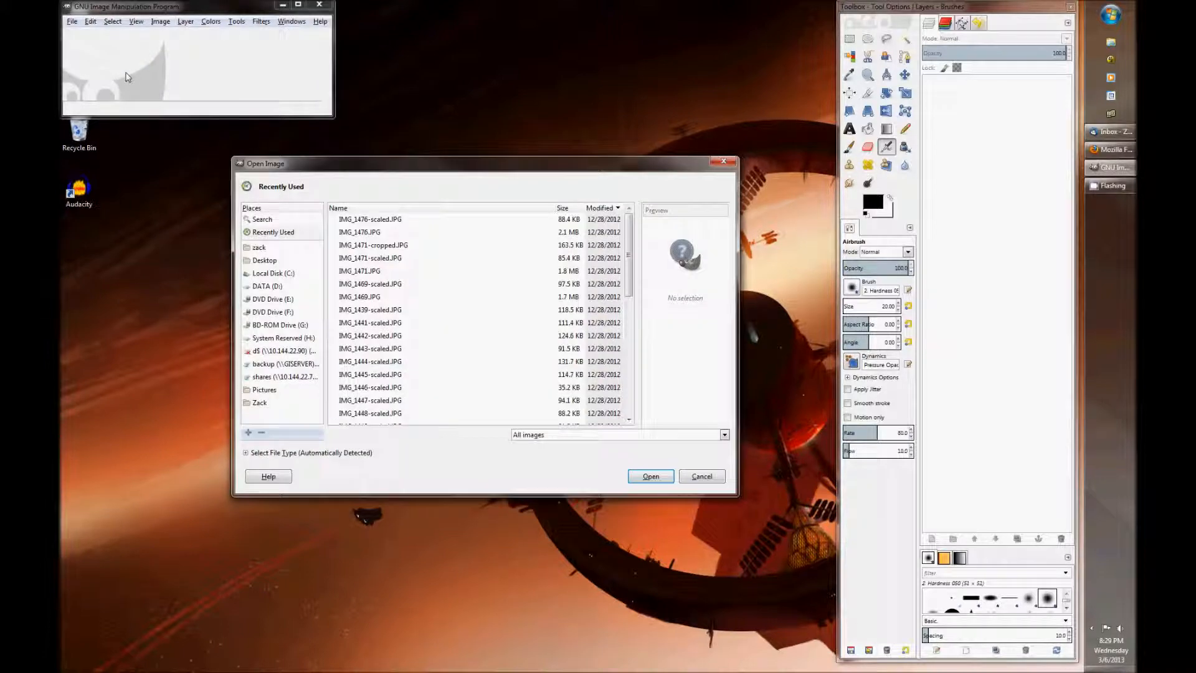
click(284, 376)
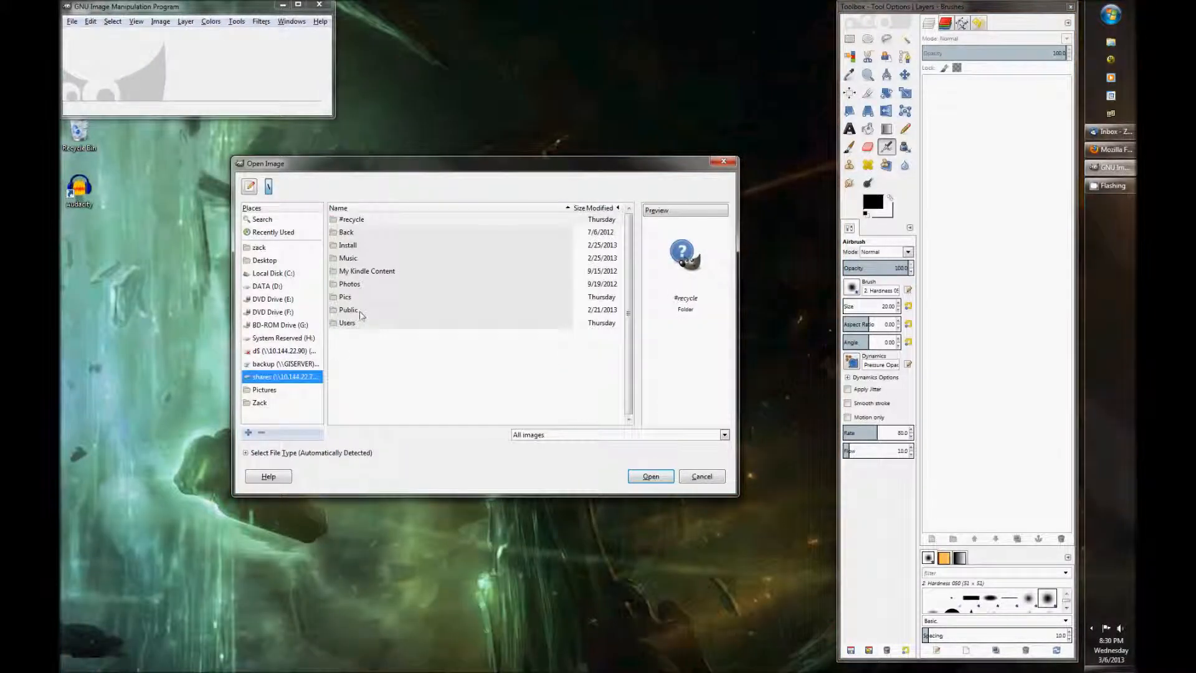
double_click(347, 322)
click(347, 298)
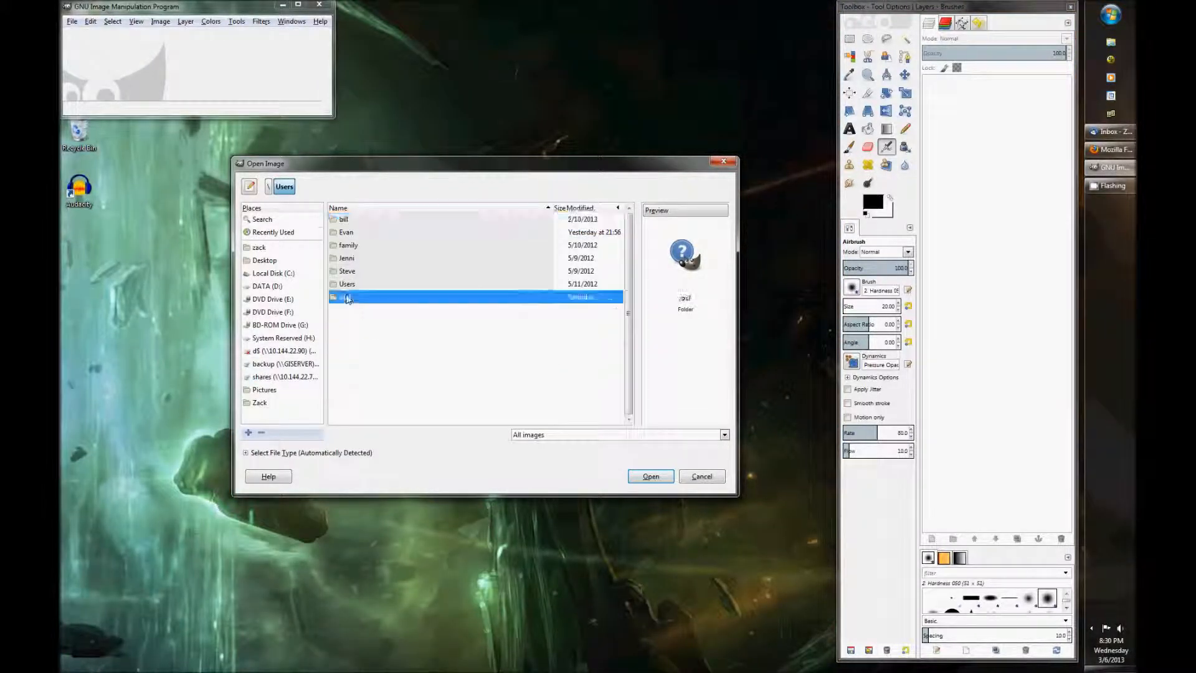
double_click(347, 297)
double_click(352, 246)
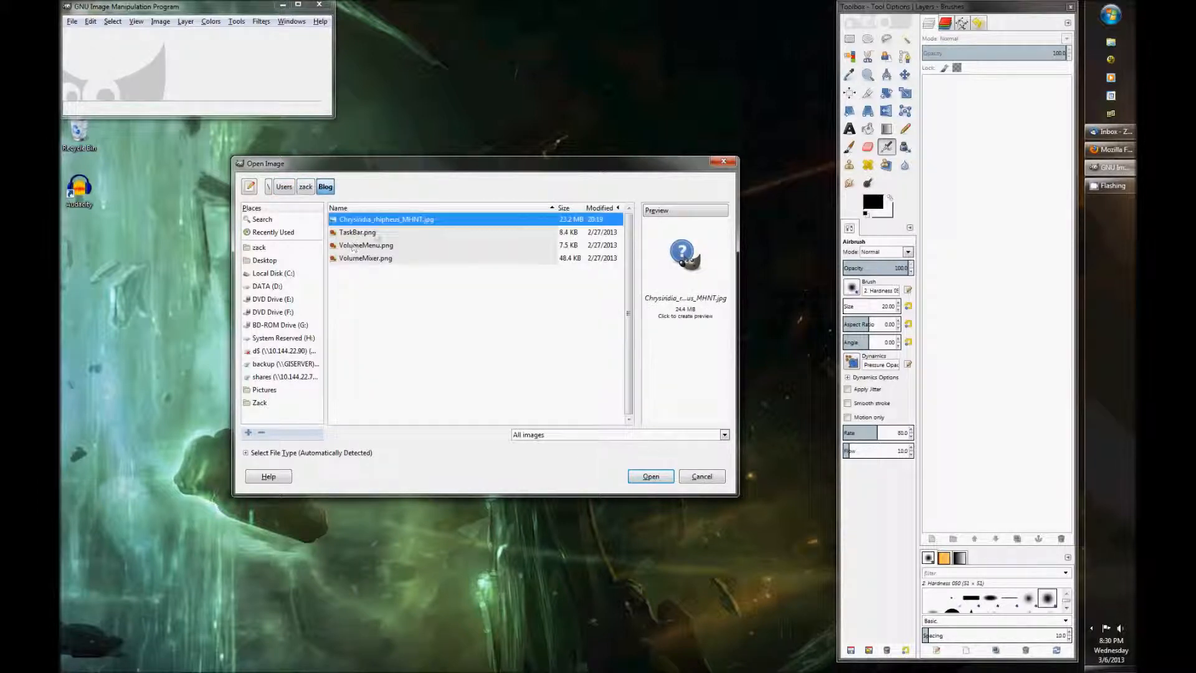
double_click(386, 220)
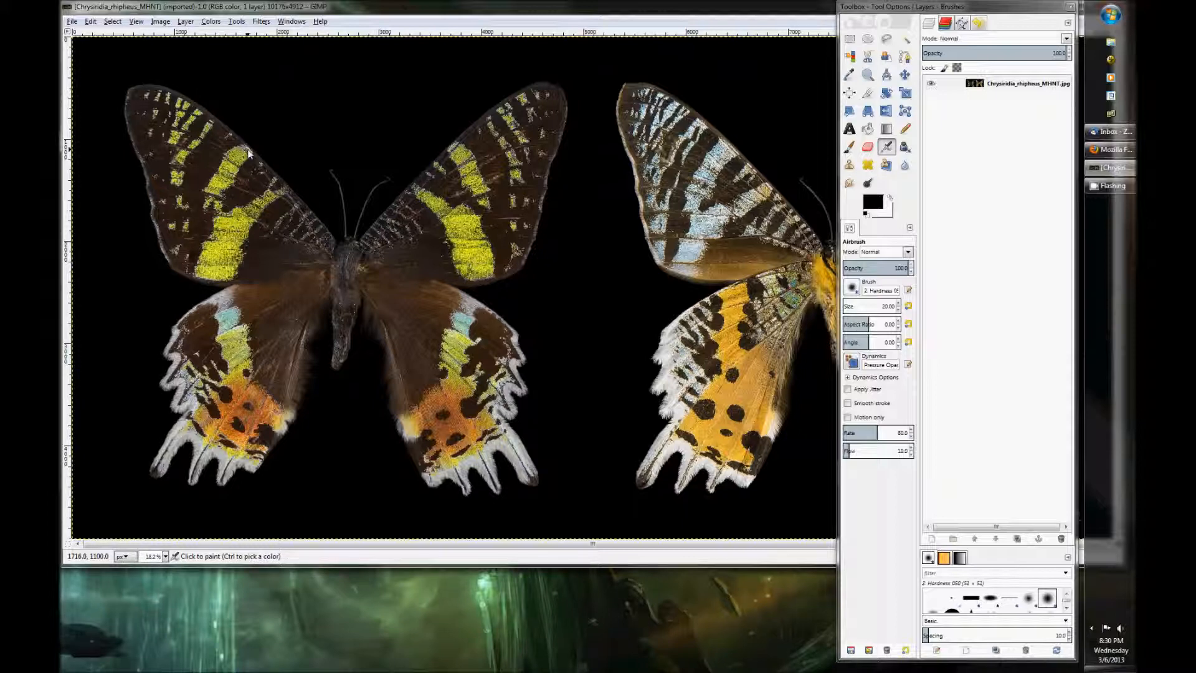
Step: Scale the image to a width of 800 px, keeping the width and height proportions linked
click(160, 21)
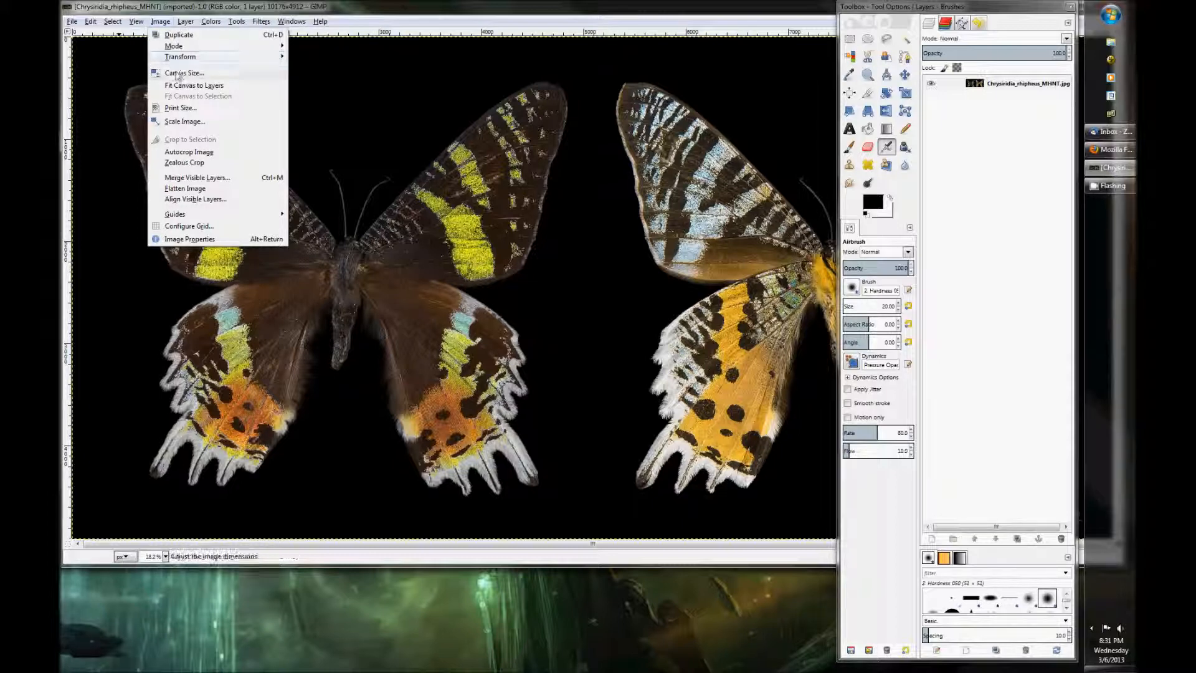
click(180, 122)
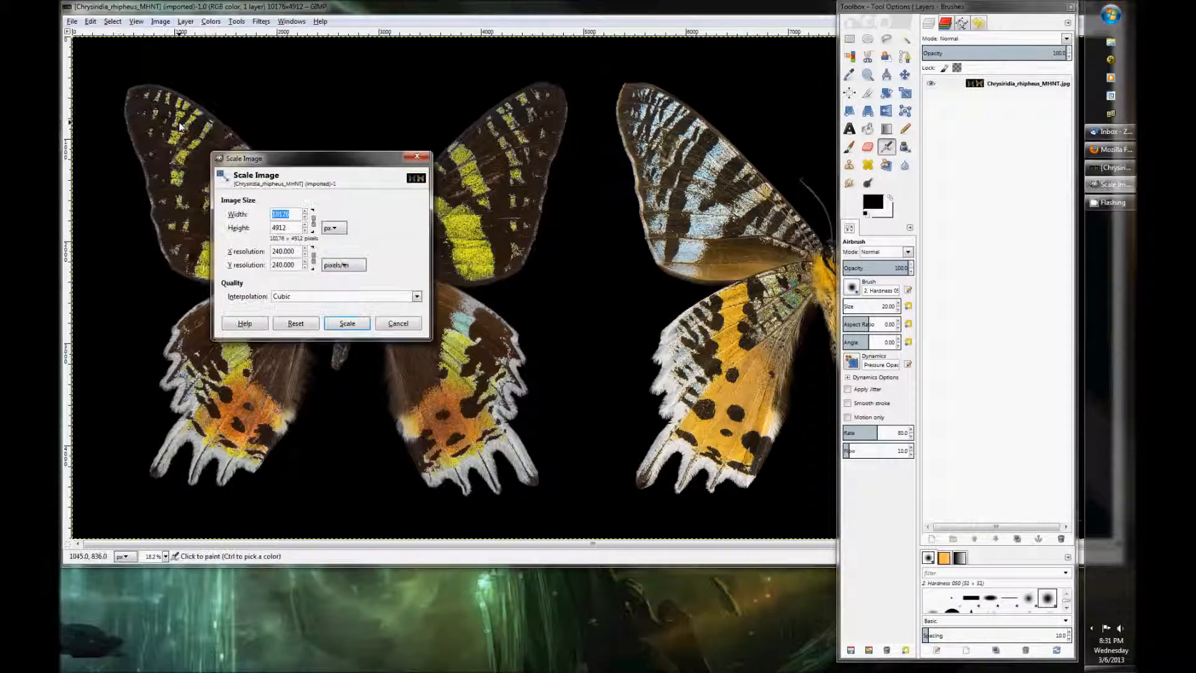
click(315, 222)
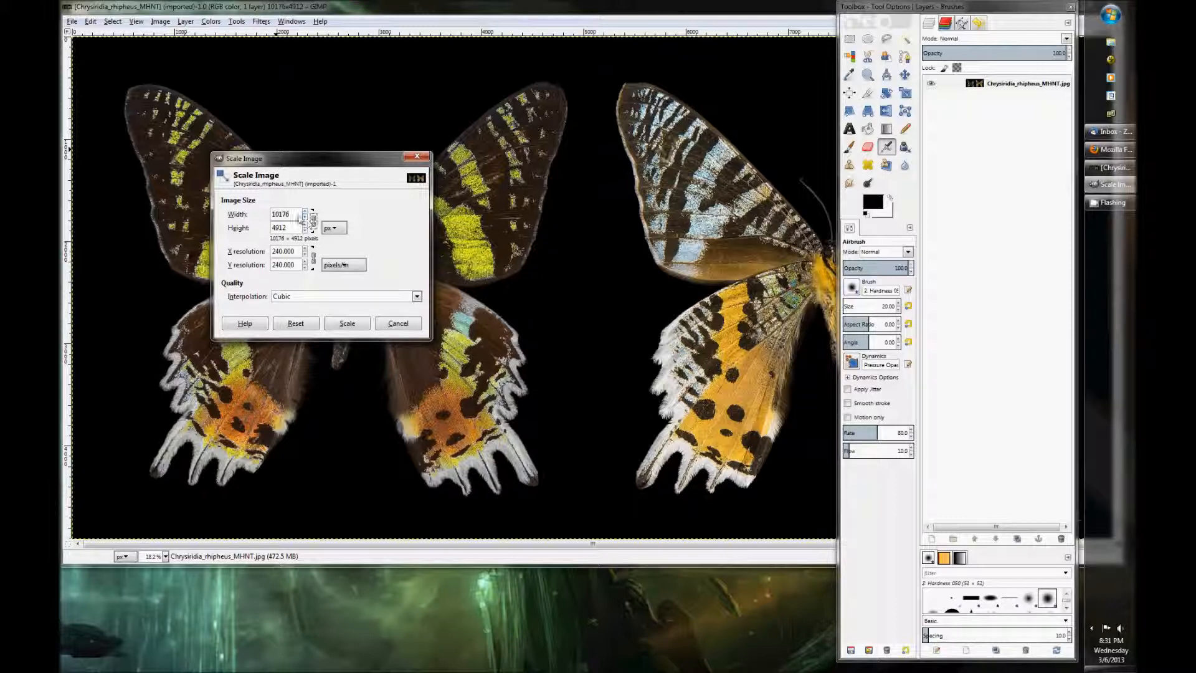
drag(286, 228, 241, 213)
drag(282, 217, 264, 217)
text(800)
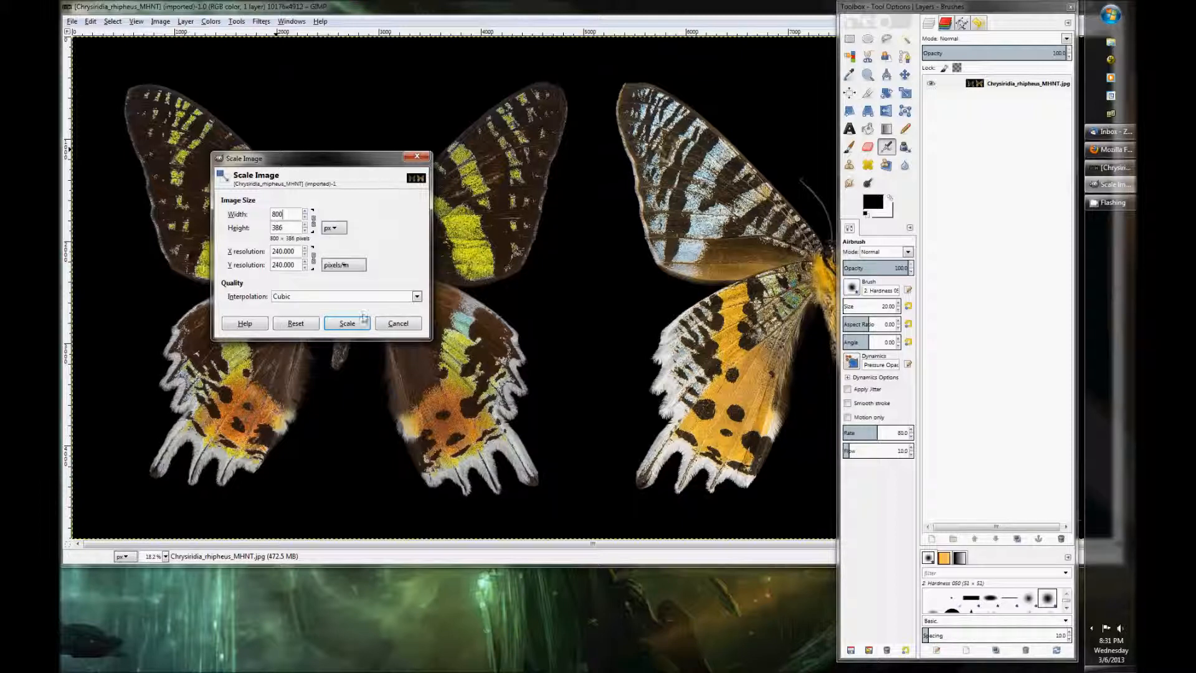
click(346, 324)
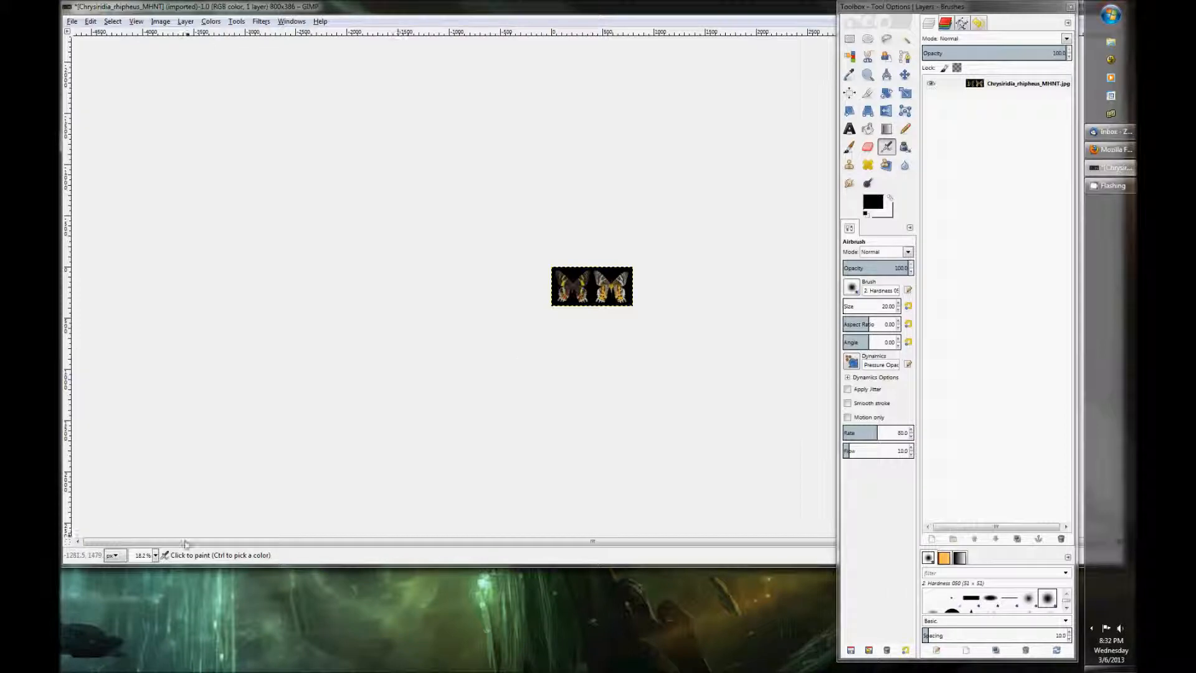
Step: Crop the image to the left butterfly, from the image's top-left corner, at about 401 × 386 px
click(154, 556)
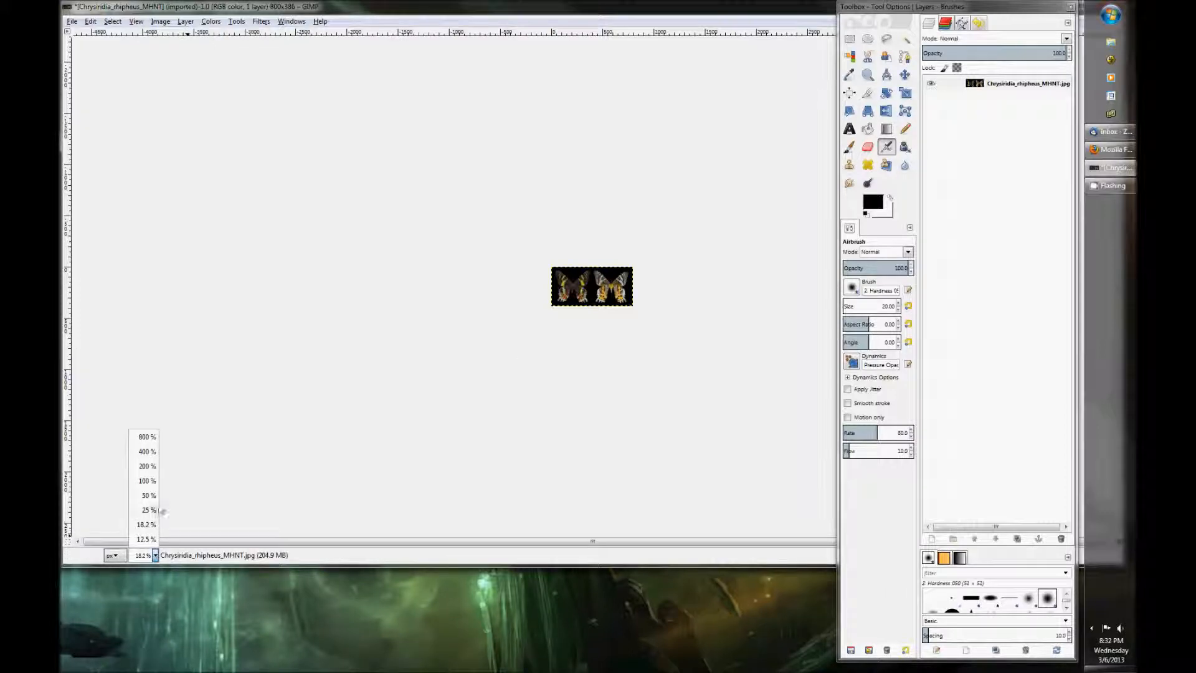
click(147, 482)
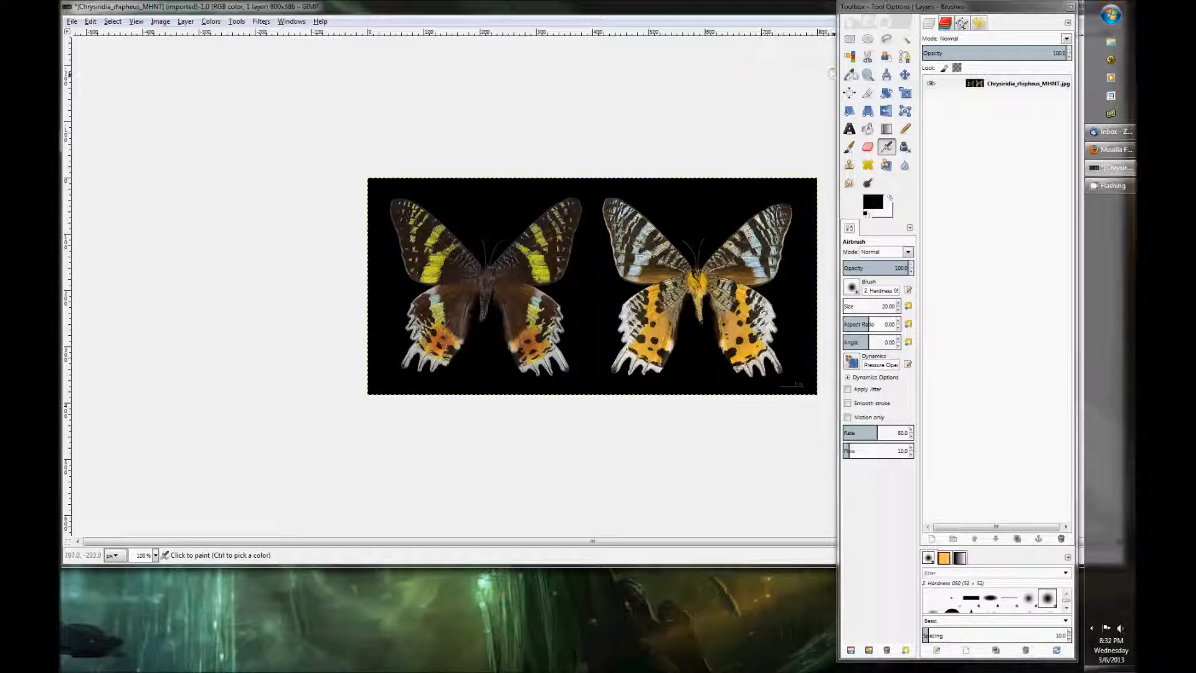
click(868, 97)
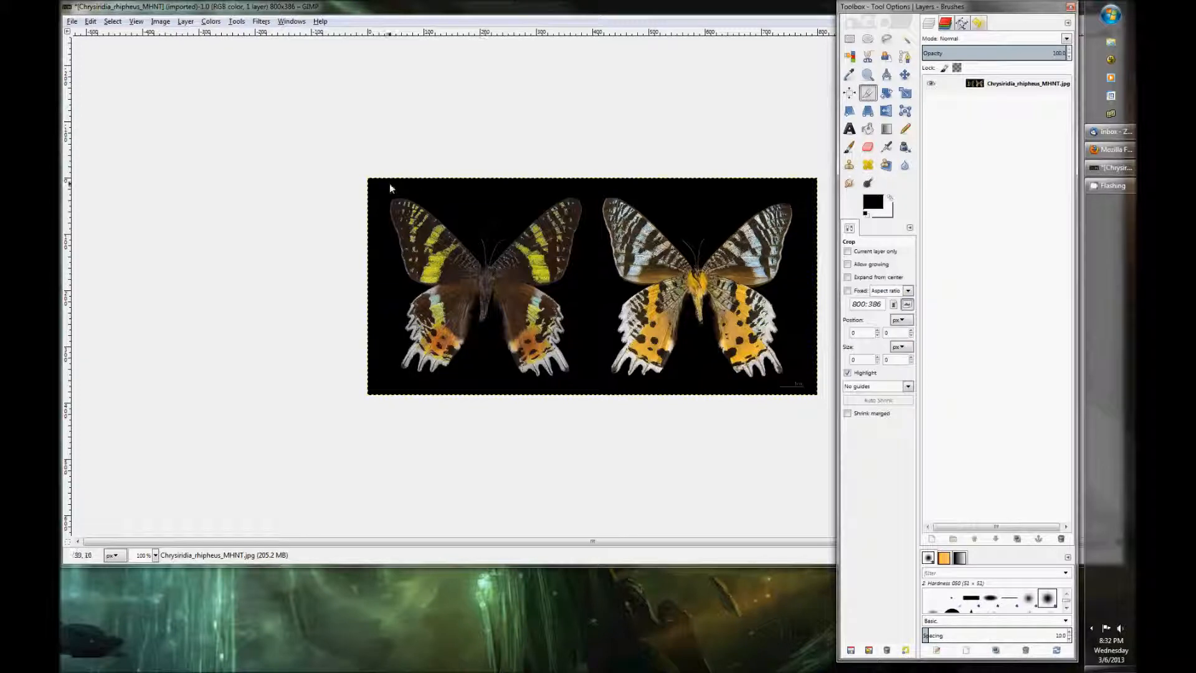
drag(375, 185, 591, 405)
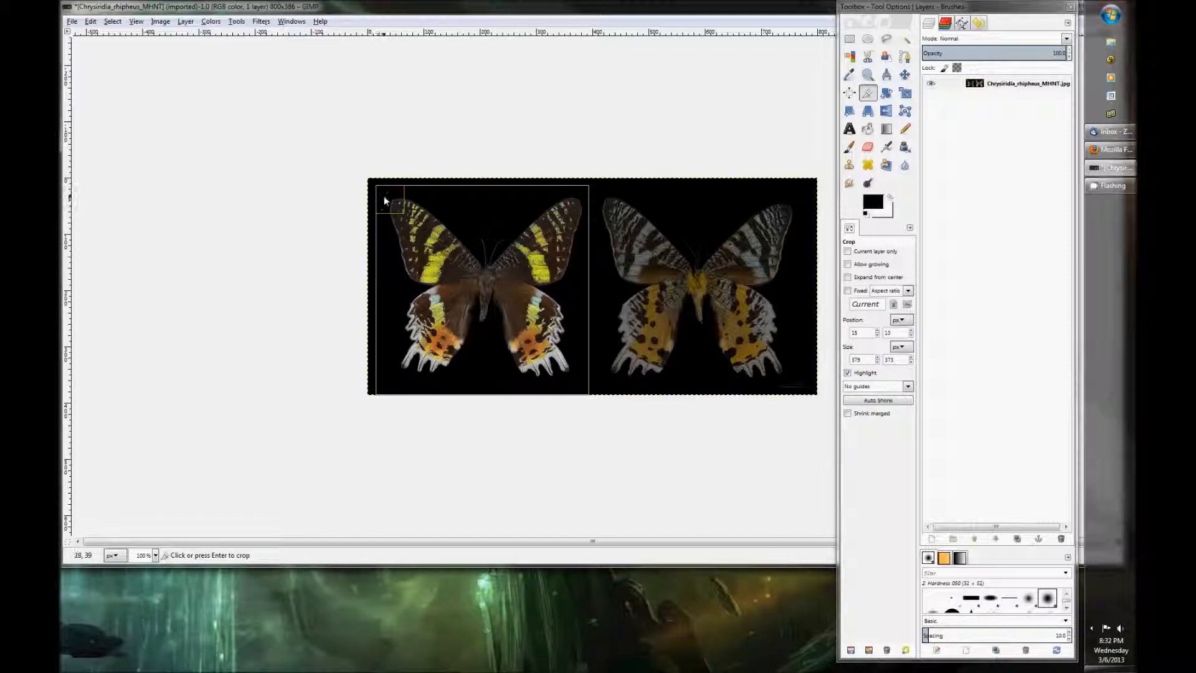
drag(385, 202, 343, 154)
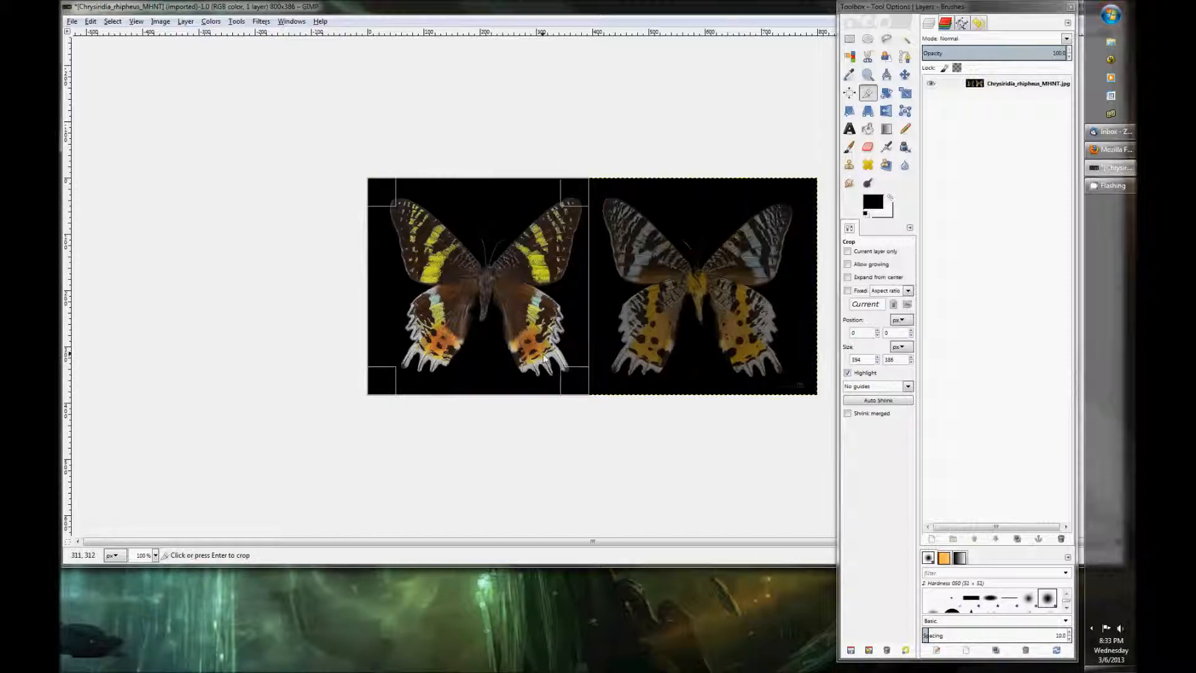
drag(566, 390, 574, 393)
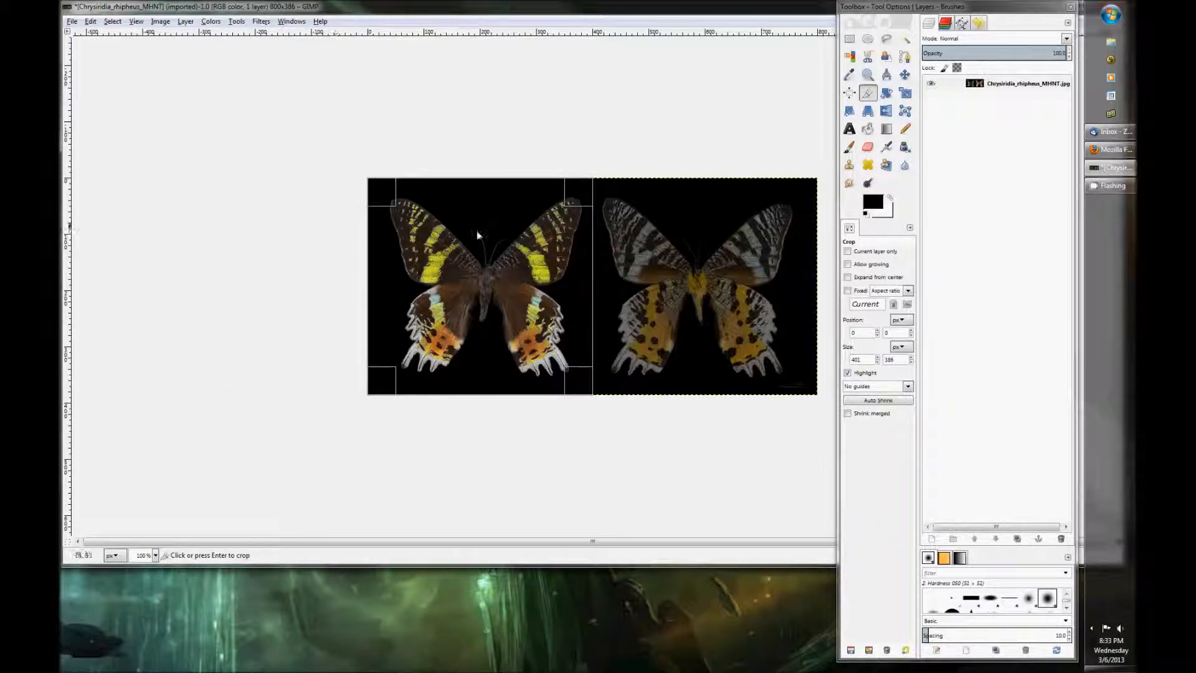
click(483, 259)
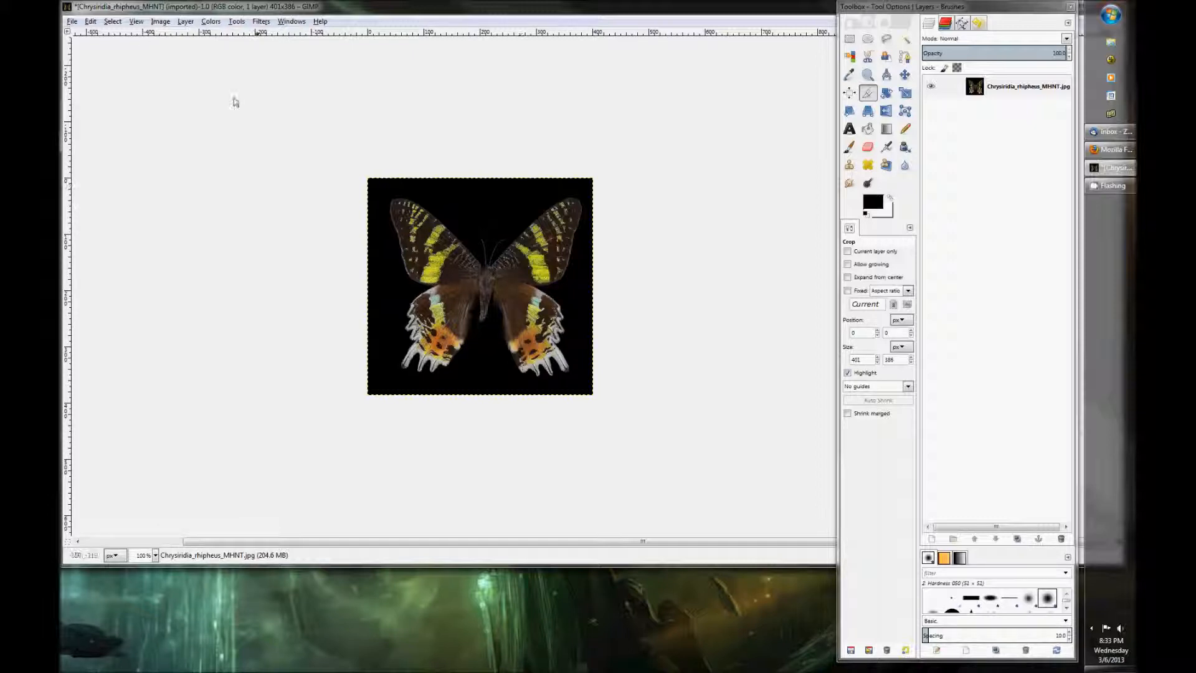
Step: Rotate the whole image 90° clockwise
click(160, 22)
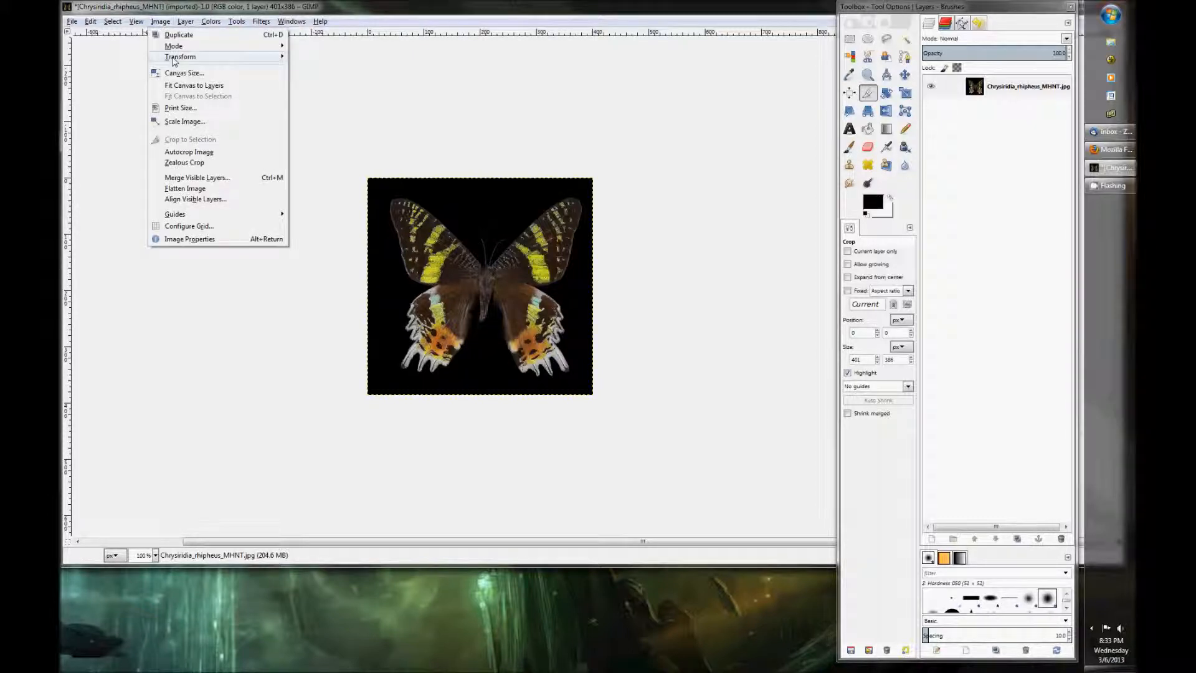
mouse_move(174, 58)
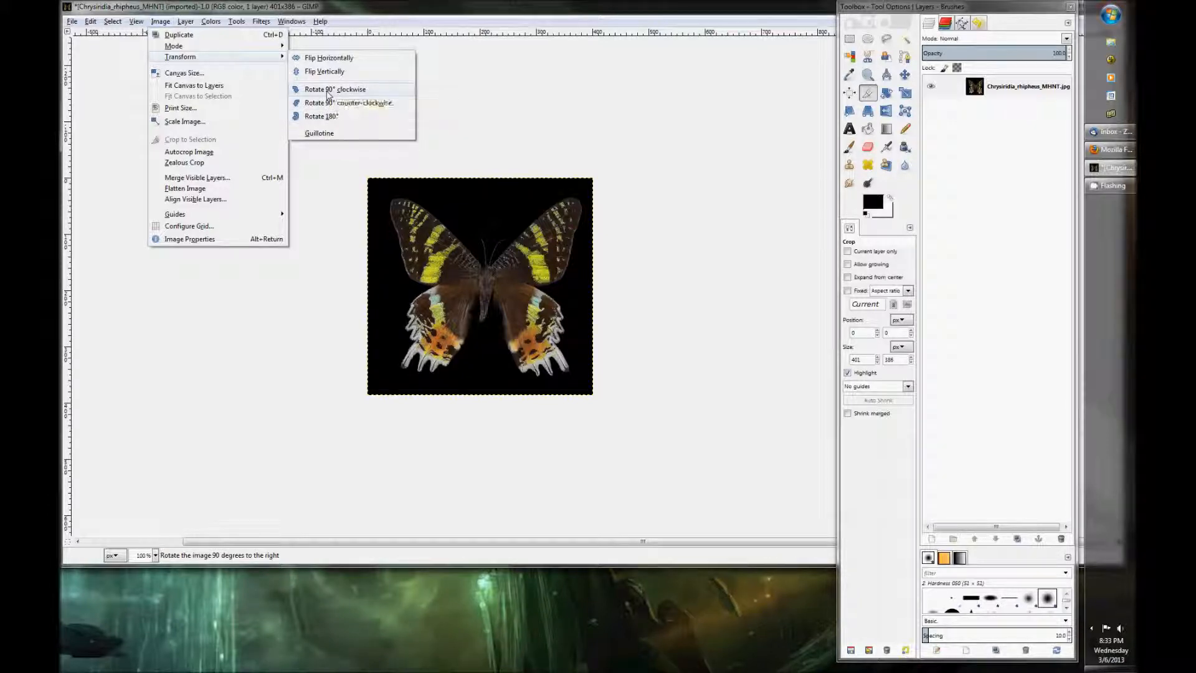
click(328, 91)
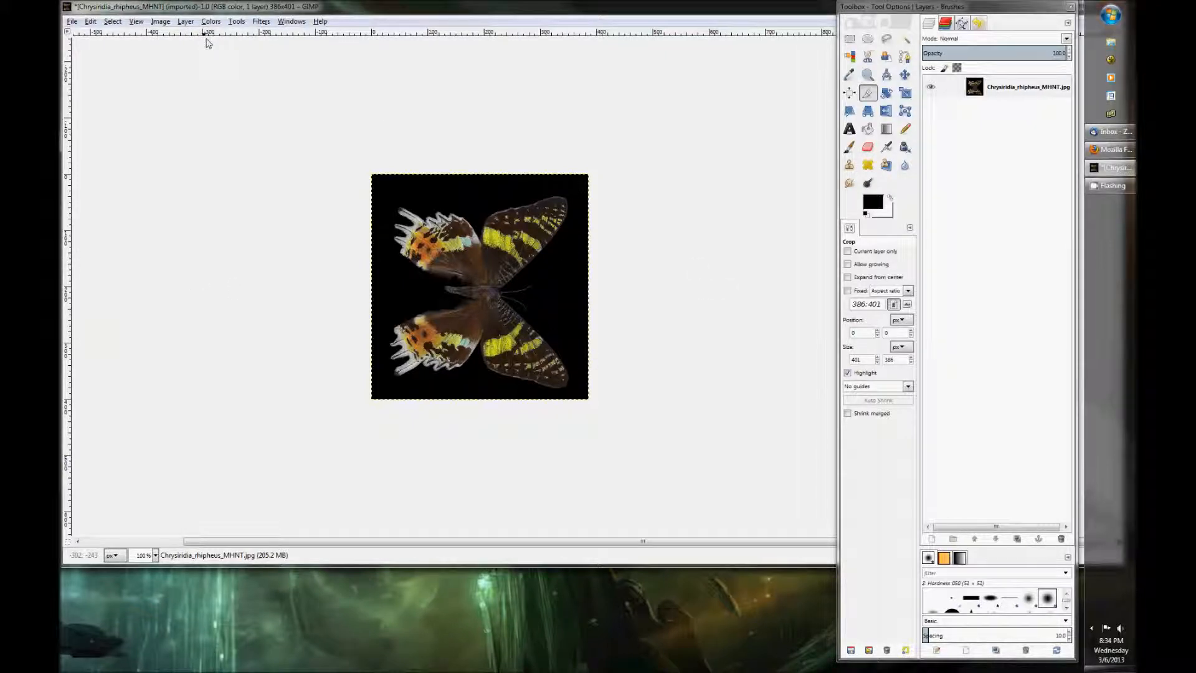
click(166, 24)
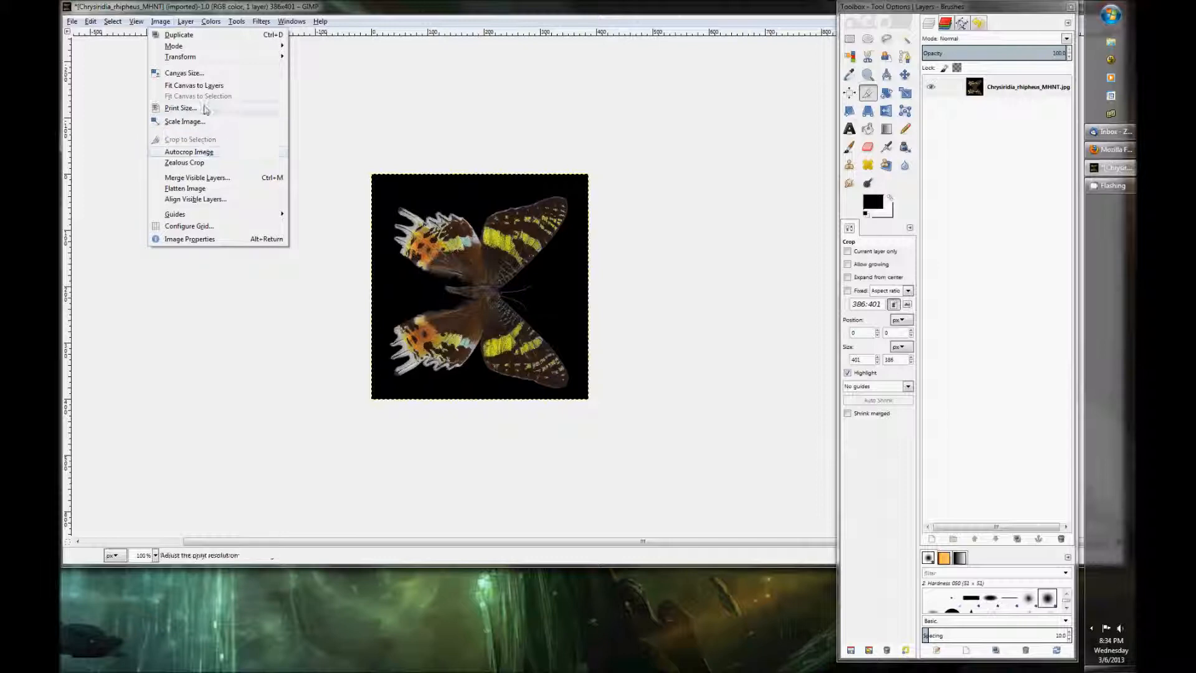
click(160, 22)
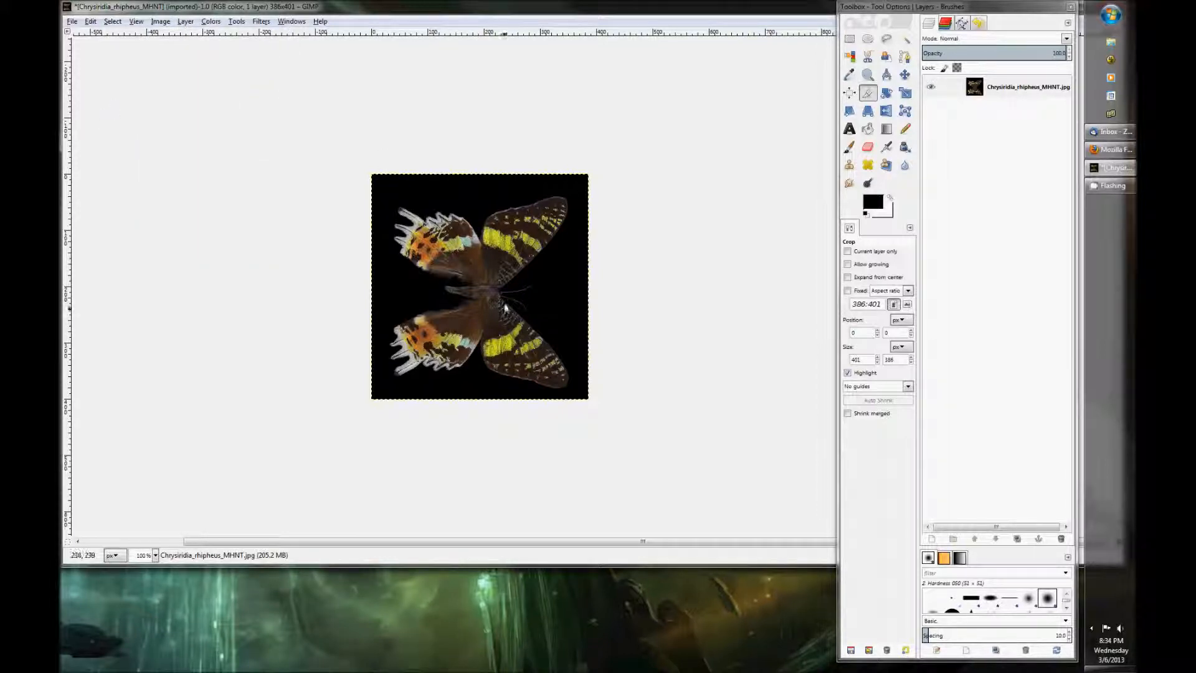
Step: Start exporting the image and choose JPEG image as the export file type
click(71, 23)
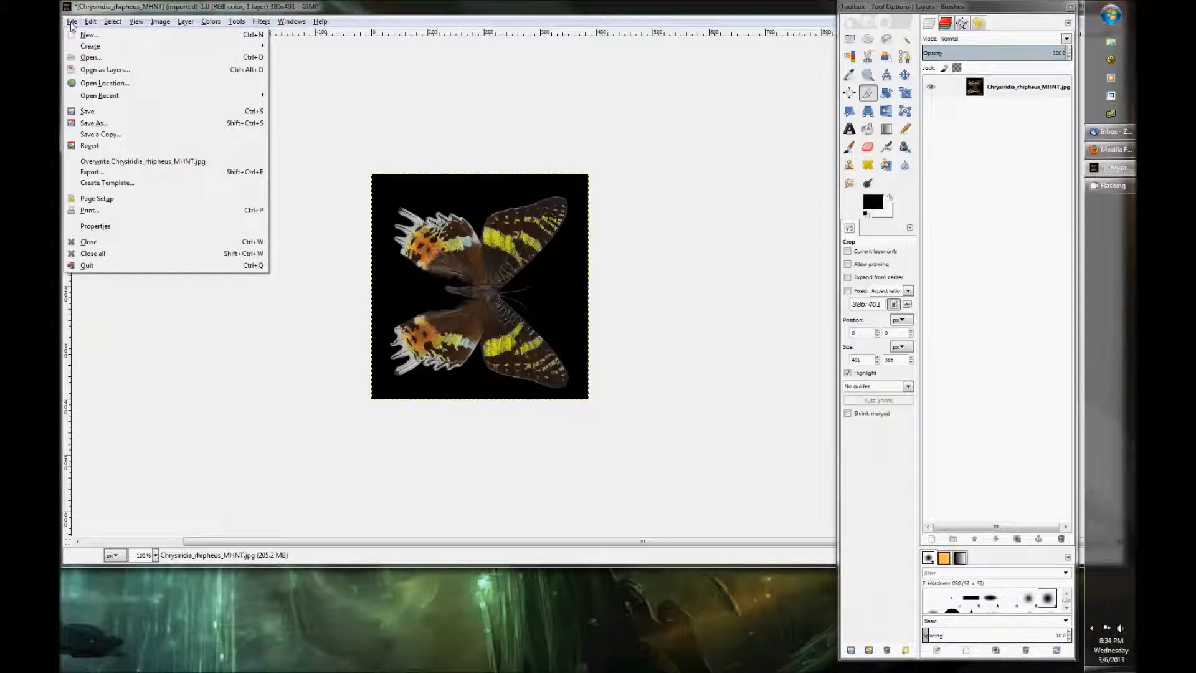
click(93, 173)
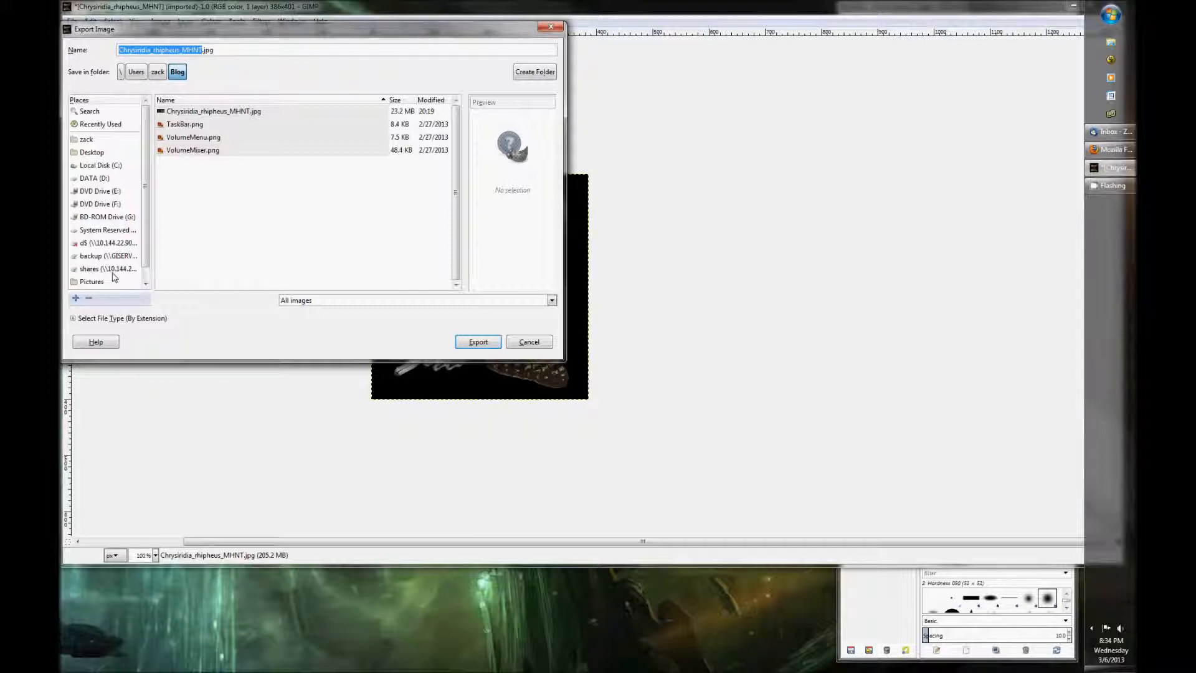
click(73, 319)
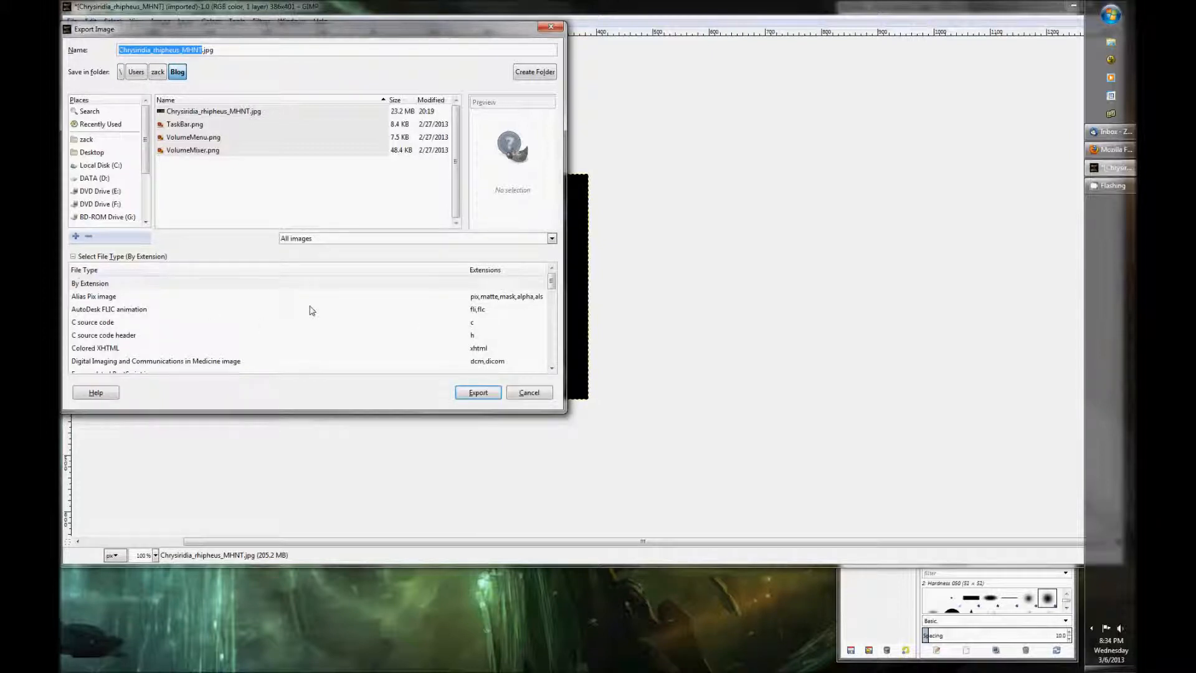
scroll(308, 312, down, 3)
scroll(305, 310, down, 2)
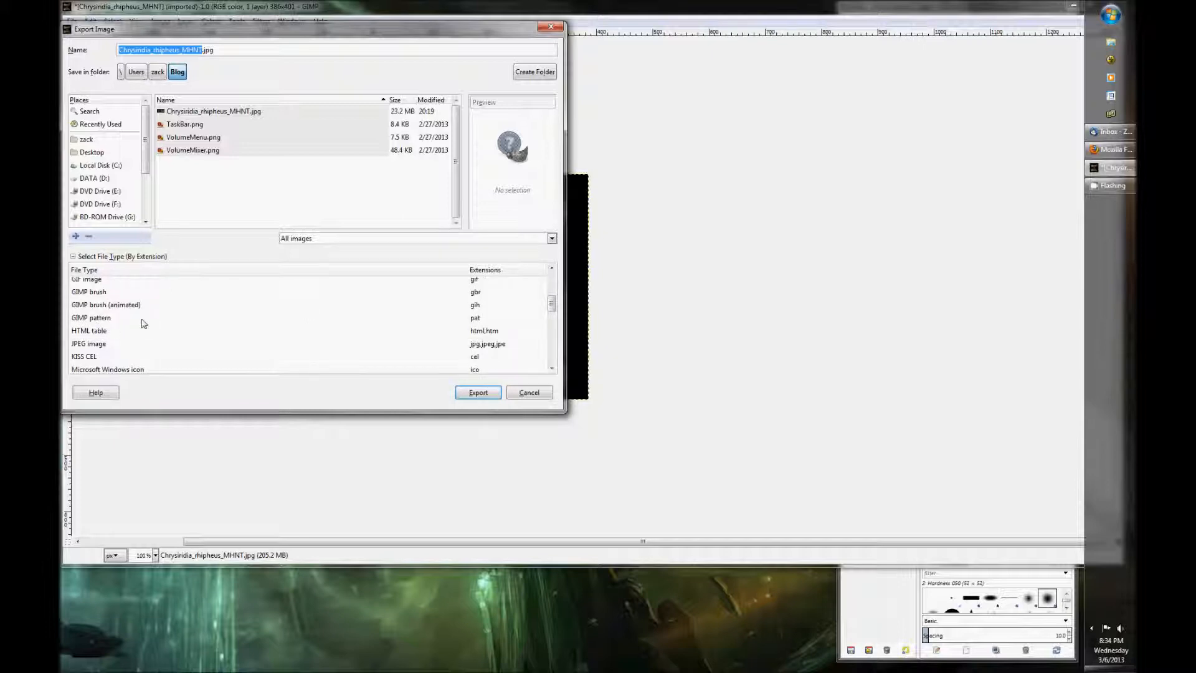
scroll(149, 304, down, 3)
scroll(150, 303, up, 1)
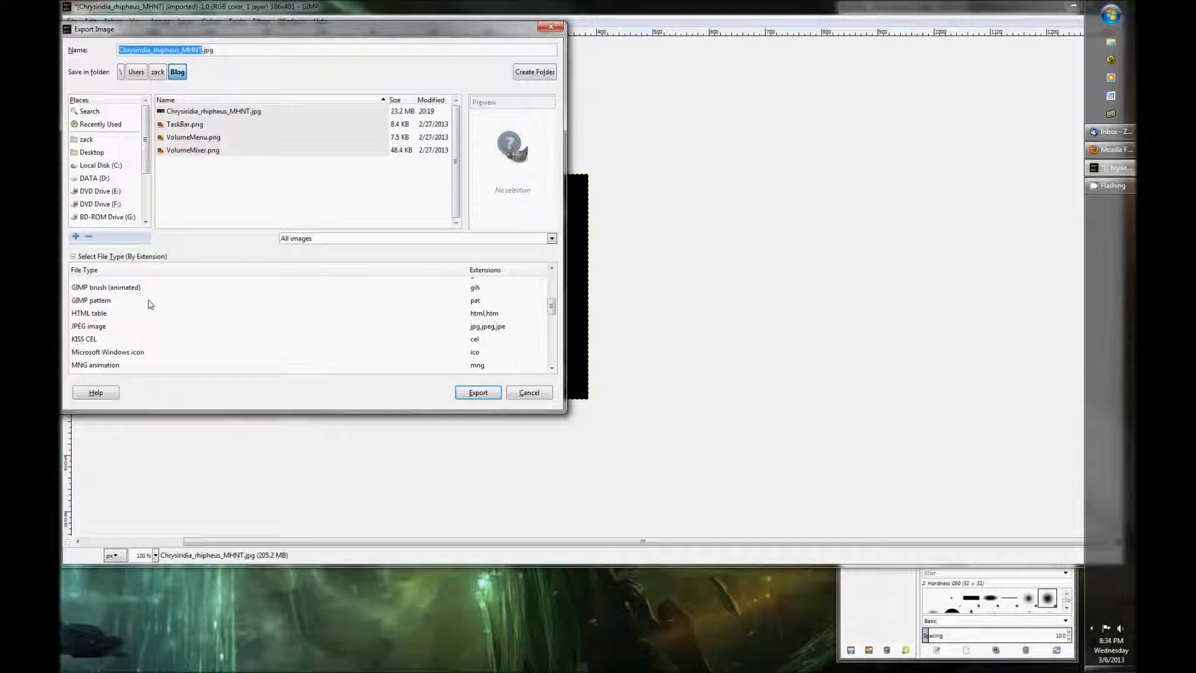
click(95, 327)
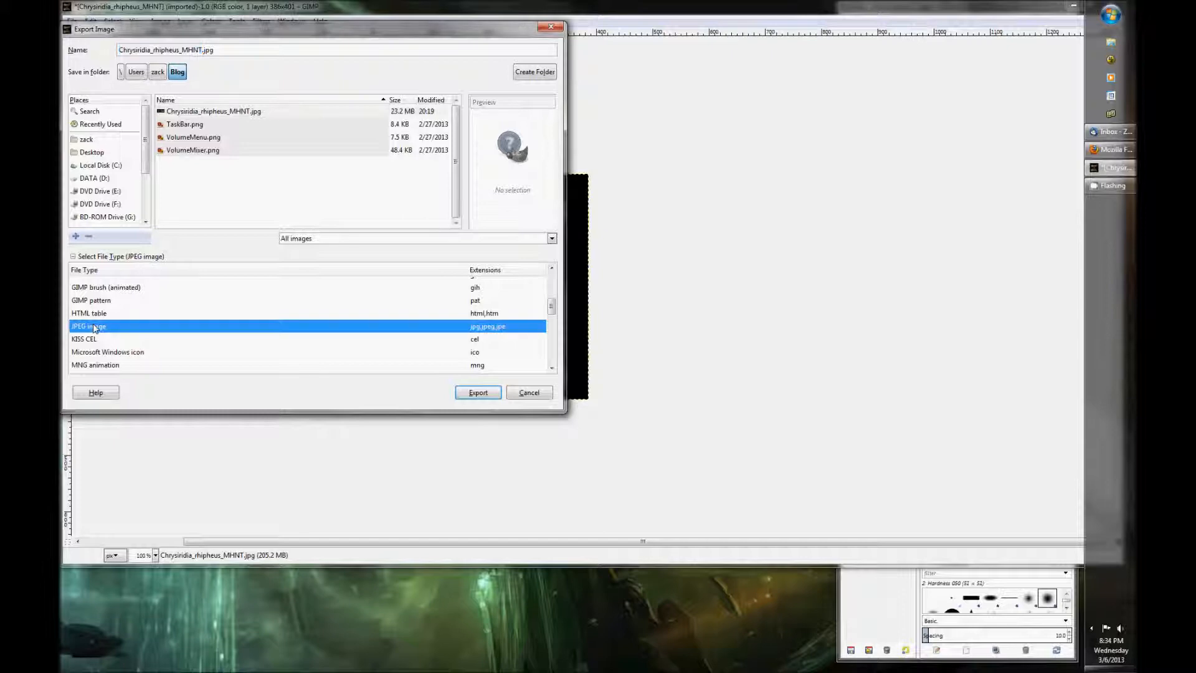
Step: Try PNG image as the export file type
scroll(149, 308, down, 5)
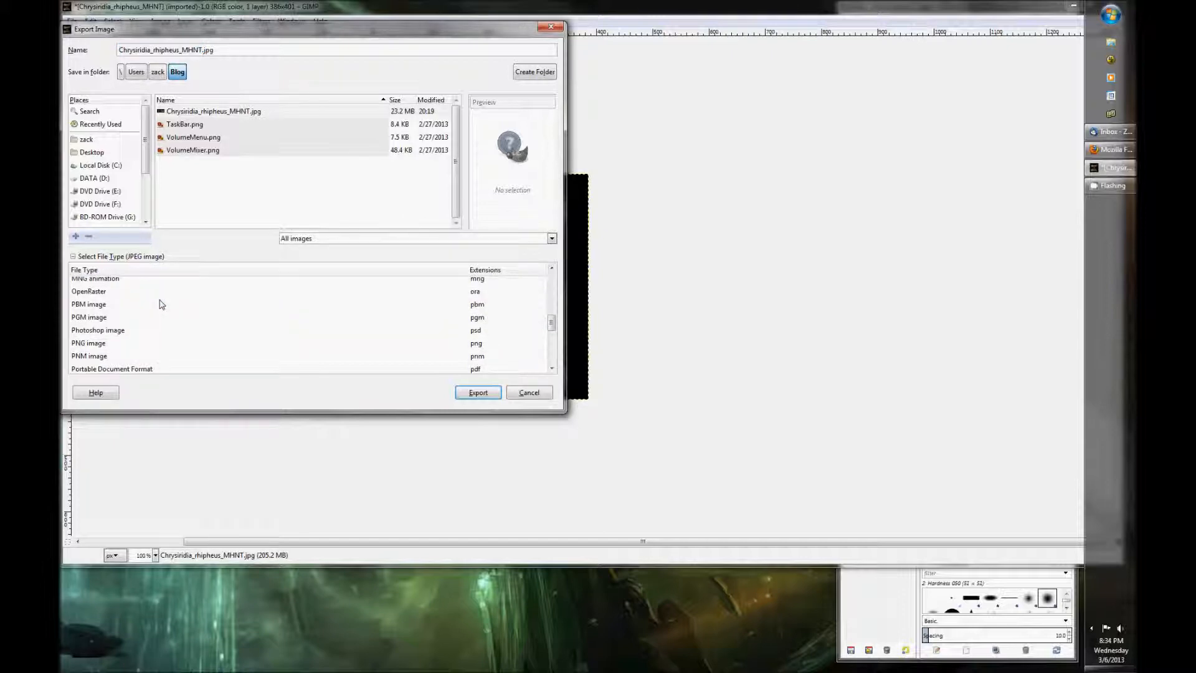
click(101, 346)
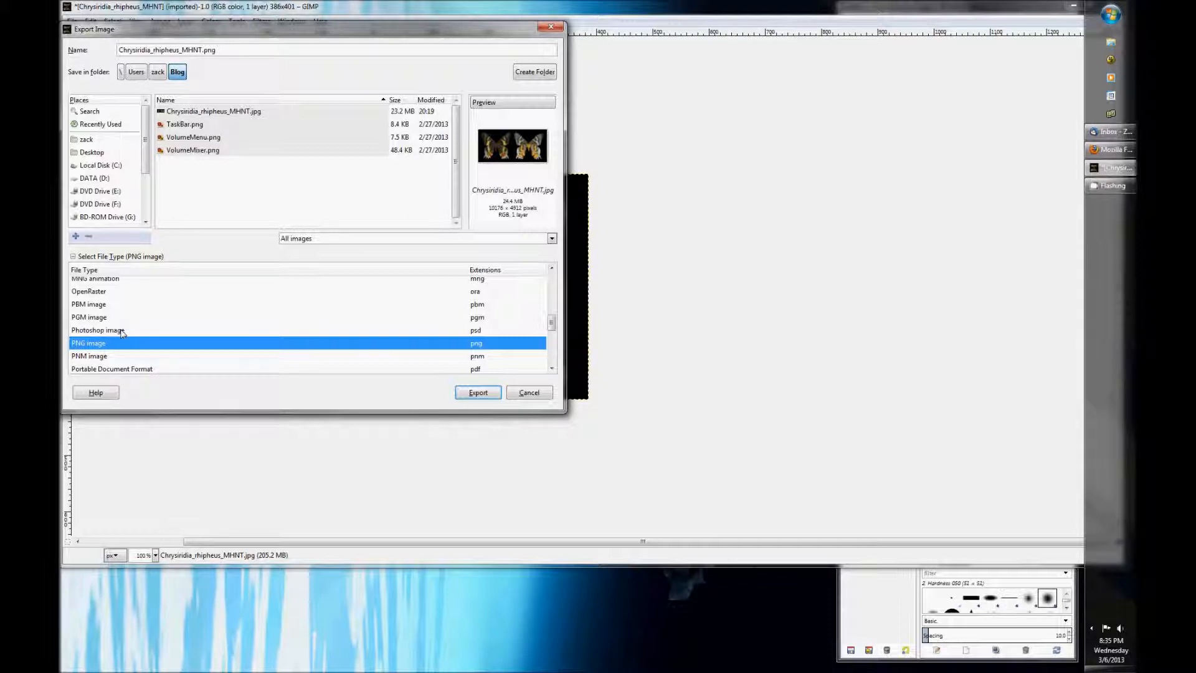
Step: Set the export file type back to JPEG image and decline replacing the existing file of the same name
scroll(192, 353, up, 2)
scroll(192, 353, up, 2)
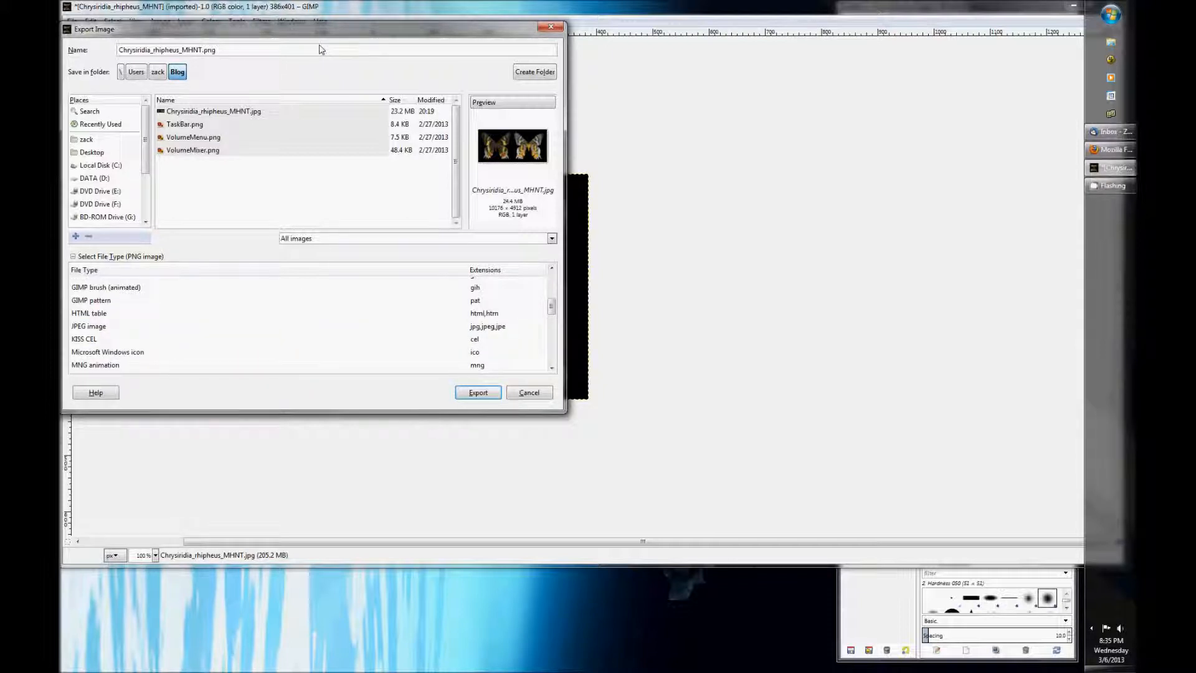
click(97, 328)
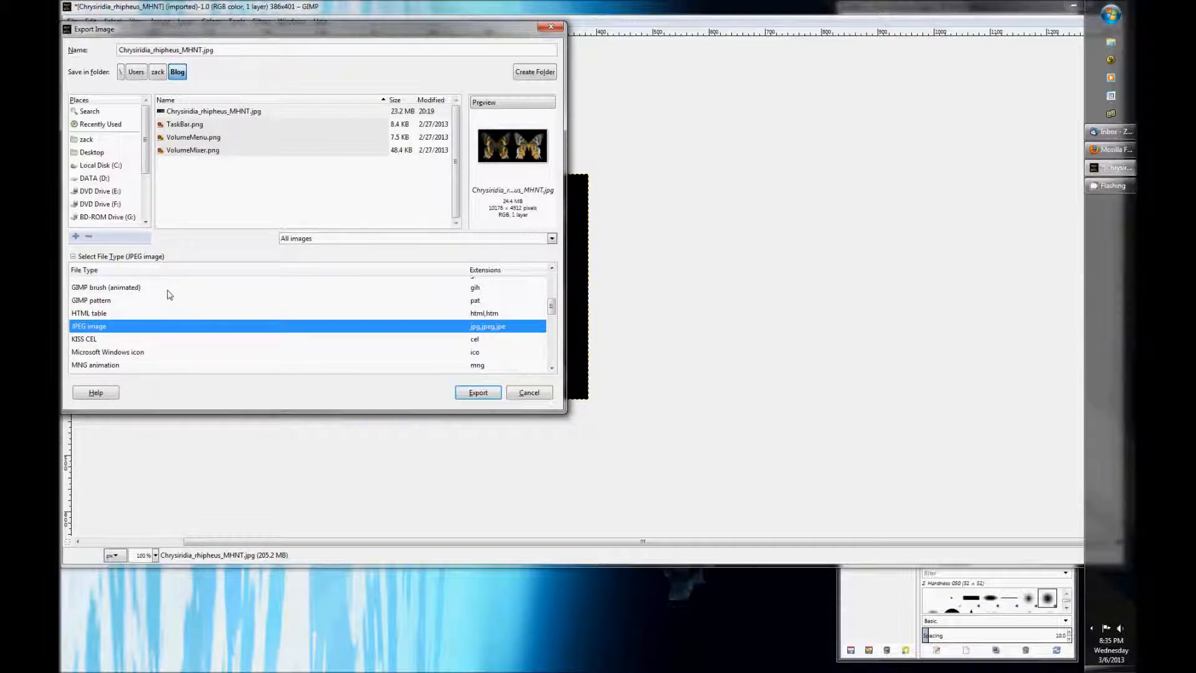
click(475, 394)
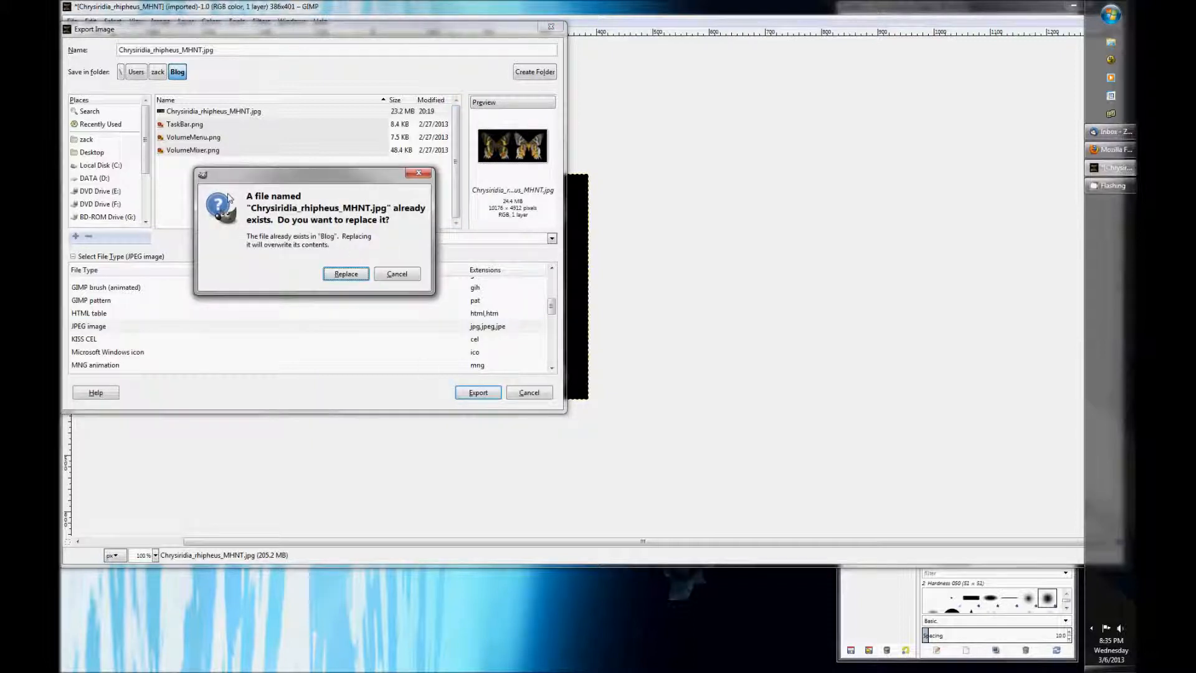
click(404, 275)
Step: Add "_scaled" before the extension to name the file Chrysiridia_rhipheus_MHNT_scaled.jpg and proceed to the JPEG export options
click(201, 52)
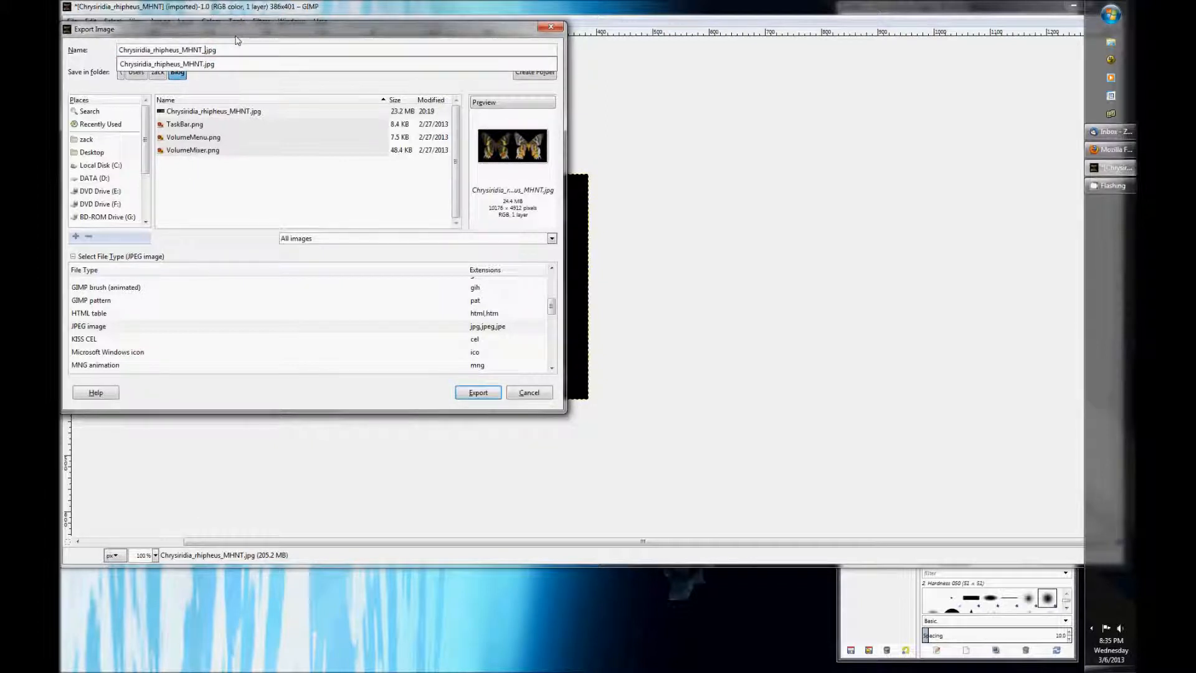
text(_scaled)
click(318, 81)
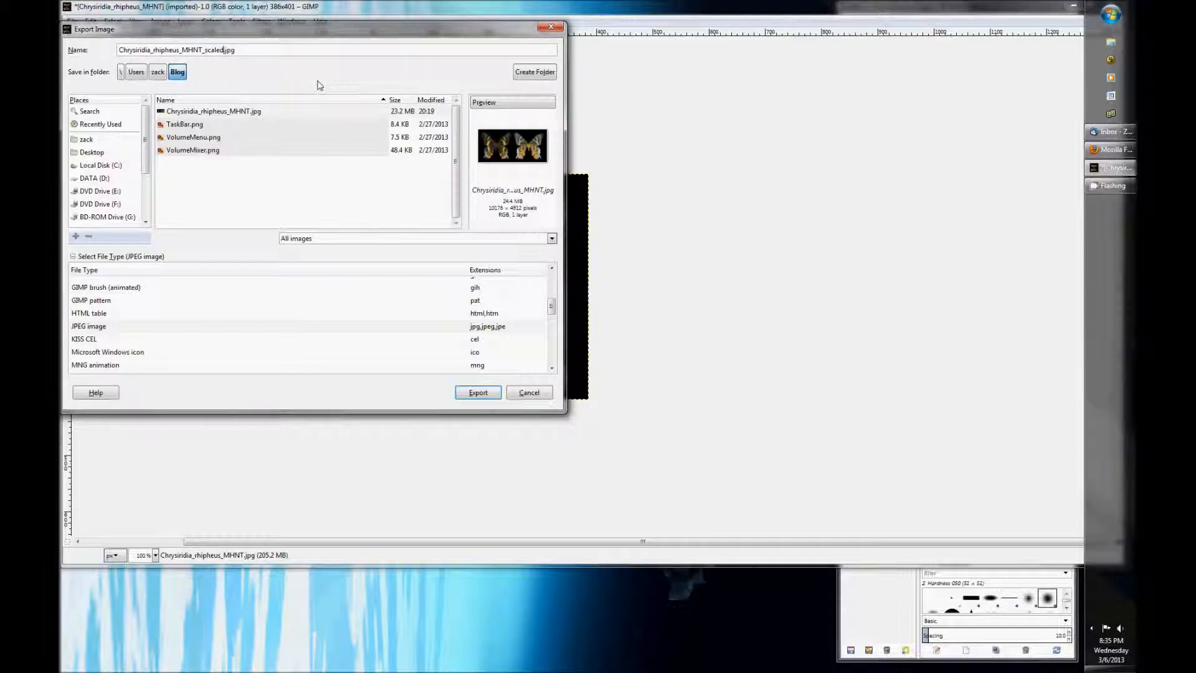
click(472, 395)
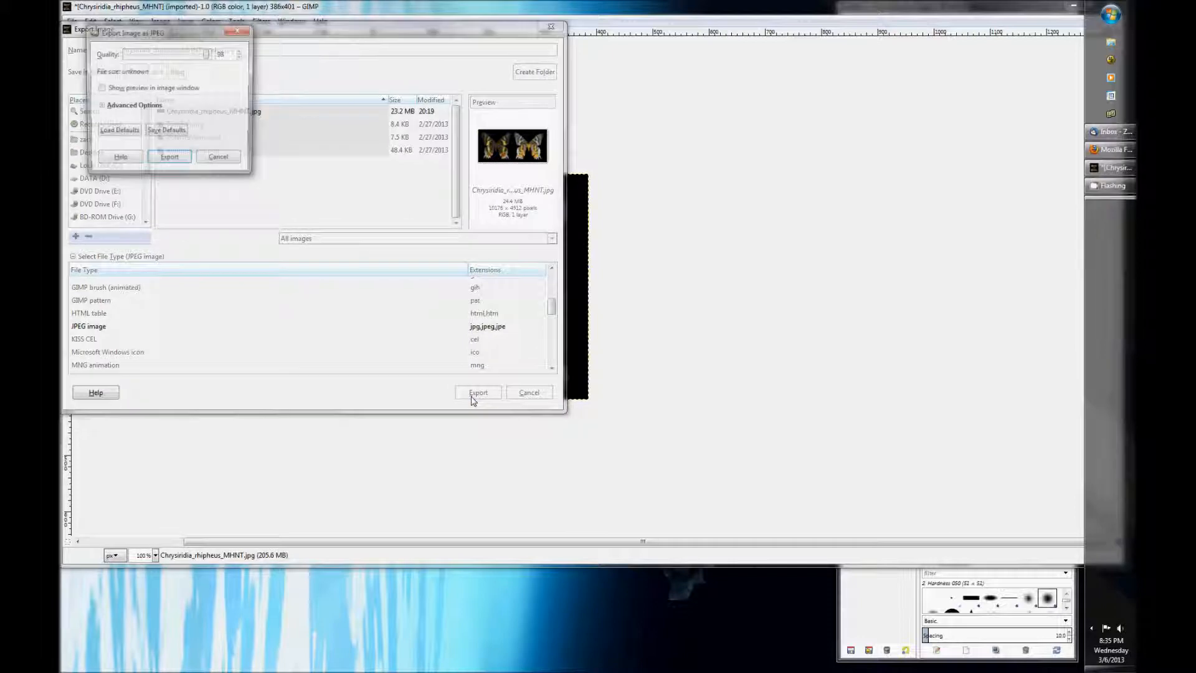
Step: Set the JPEG quality to 100, check the advanced options without changing them, and export the image
drag(140, 35, 148, 90)
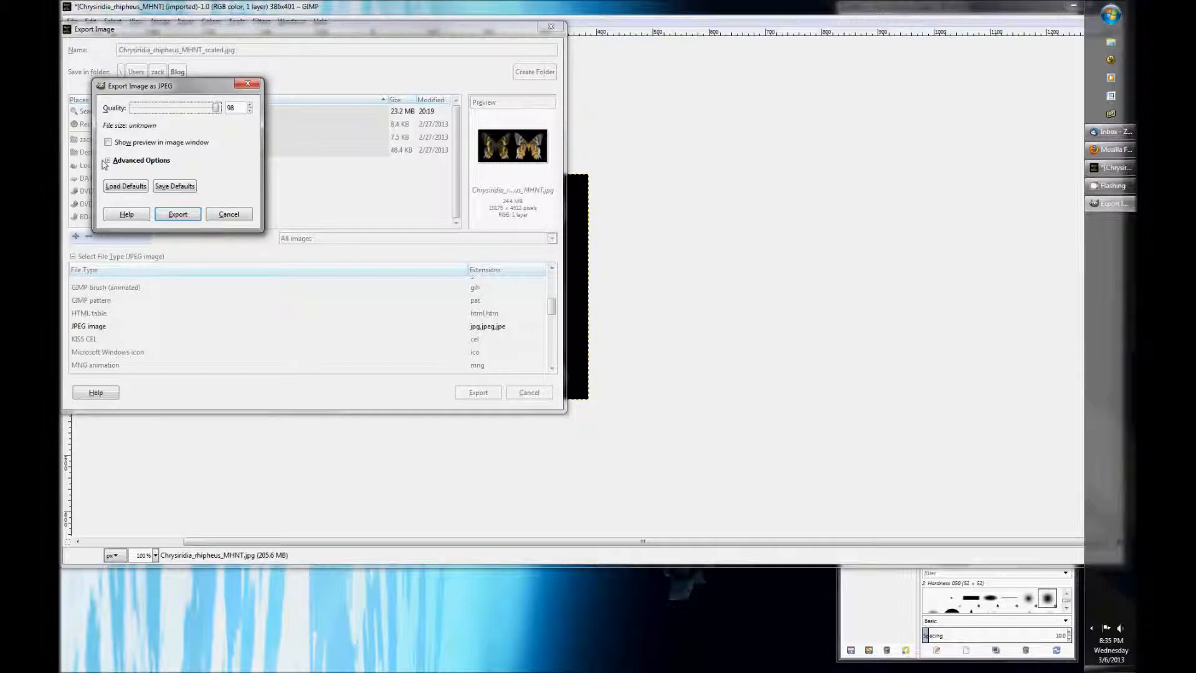
mouse_move(216, 112)
mouse_down()
mouse_move(165, 111)
mouse_move(219, 117)
mouse_up()
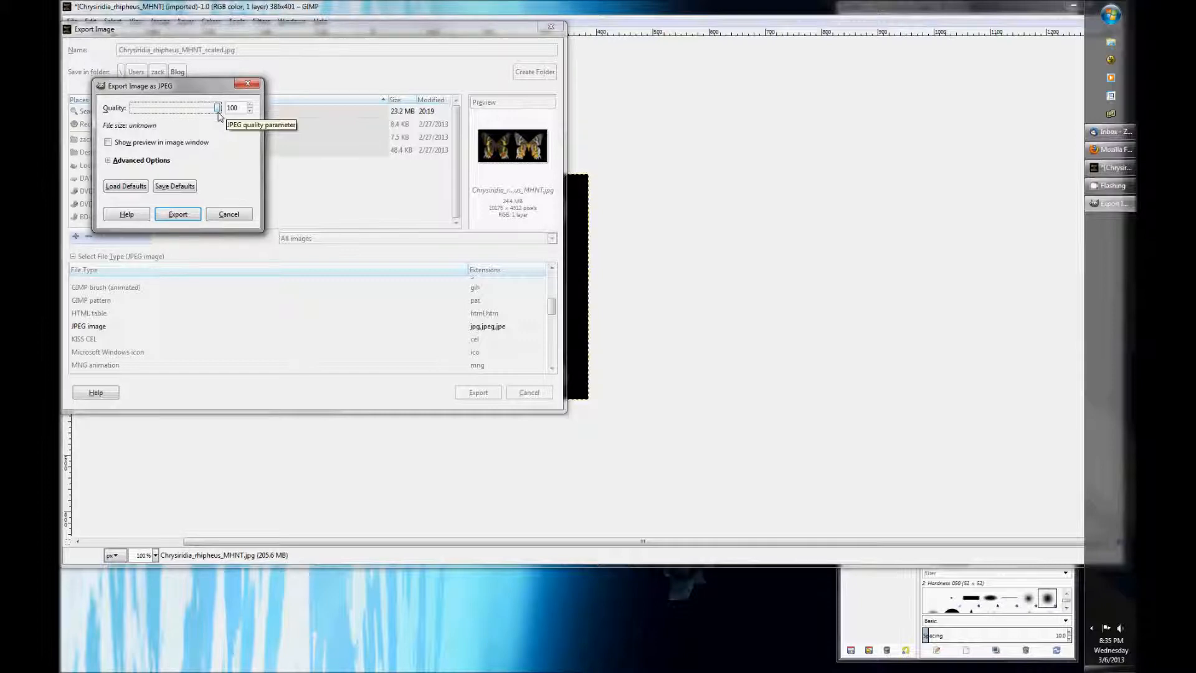
mouse_move(218, 111)
mouse_down()
mouse_move(175, 109)
mouse_move(216, 113)
mouse_up()
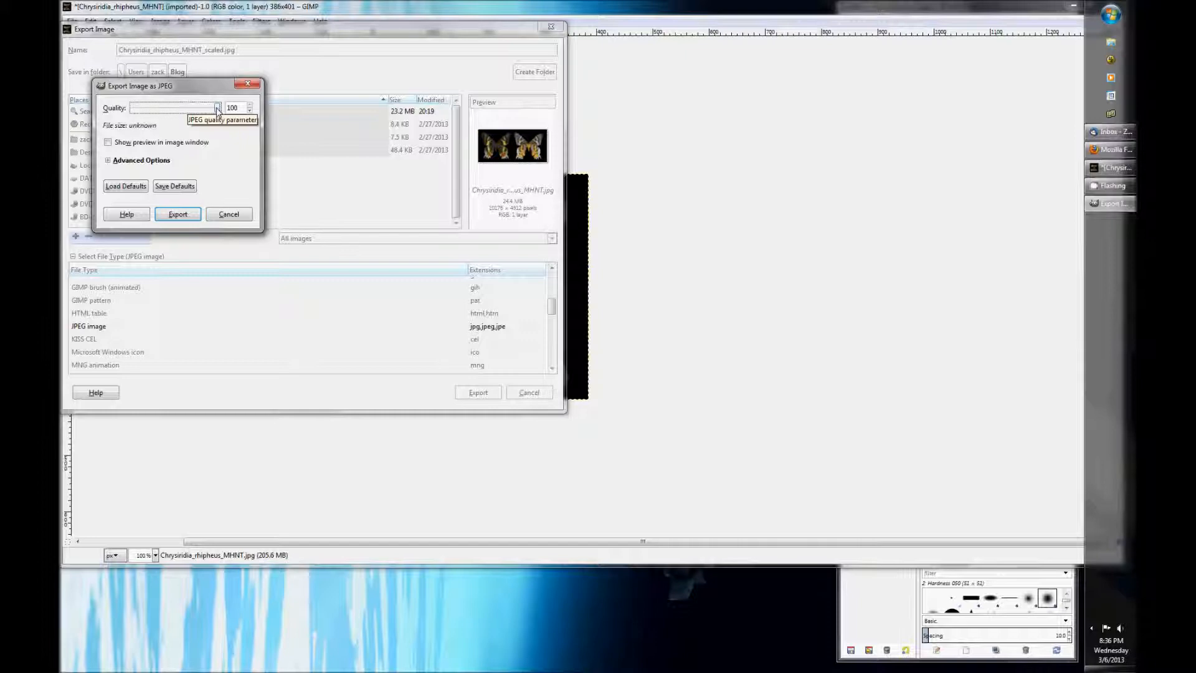
click(110, 162)
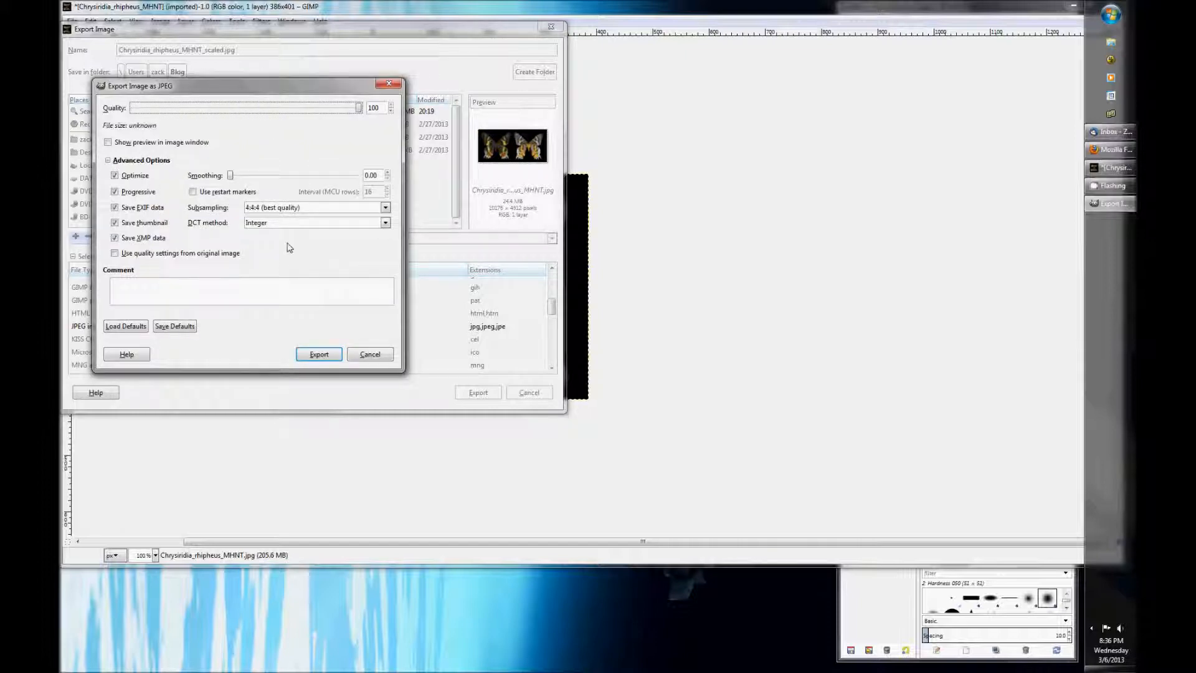
click(110, 161)
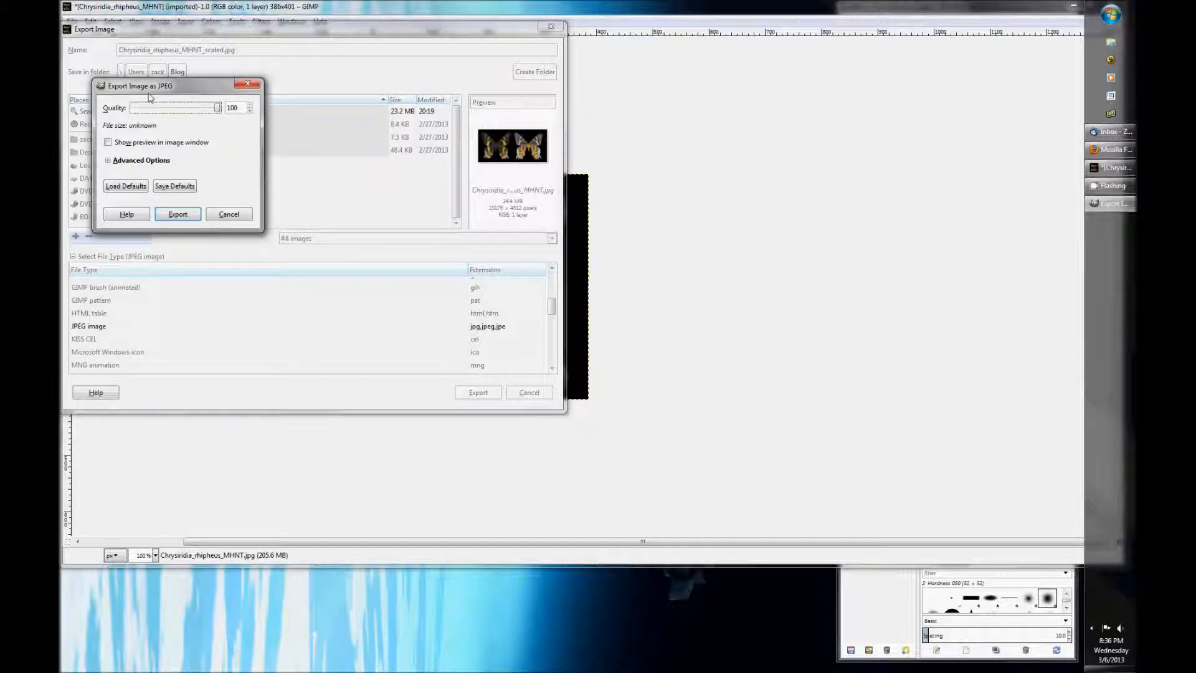
click(179, 215)
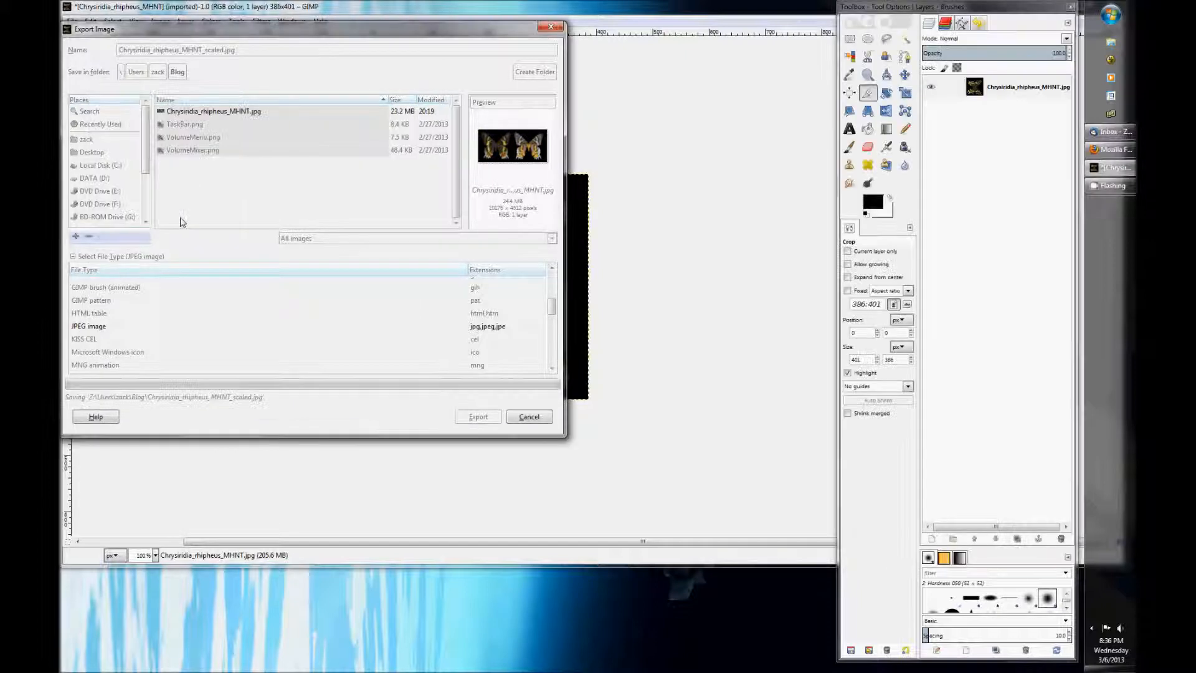